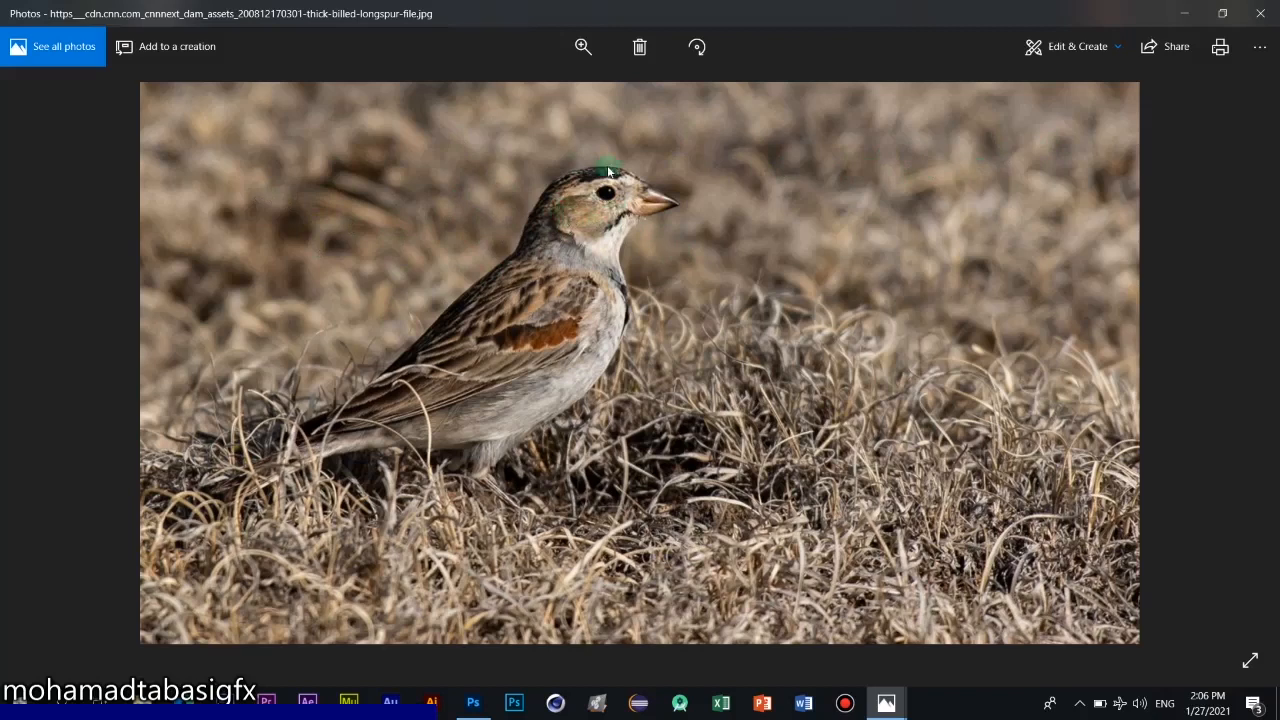
# Examine the sample bird photos on the desktop, including cvhh.jpg and the colourful bird image, for background blur.
pyautogui.click(1260, 13)
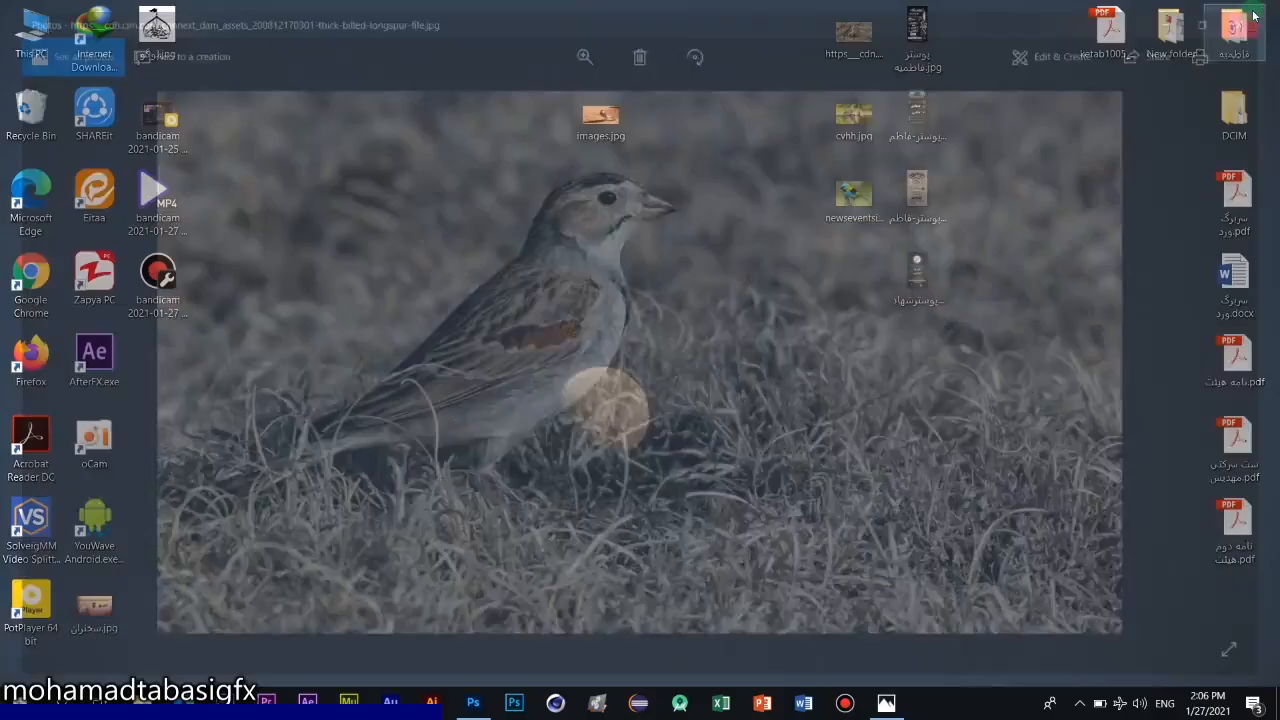
pyautogui.doubleClick(846, 122)
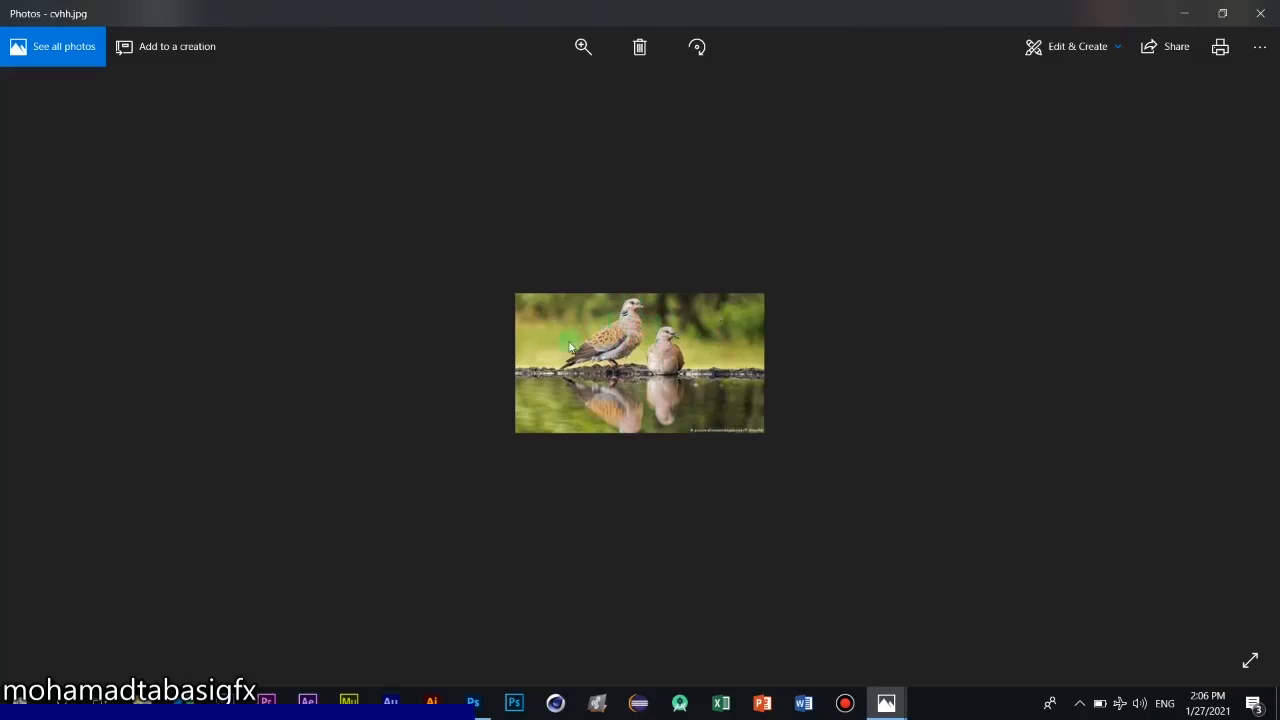
pyautogui.click(1260, 13)
pyautogui.doubleClick(853, 195)
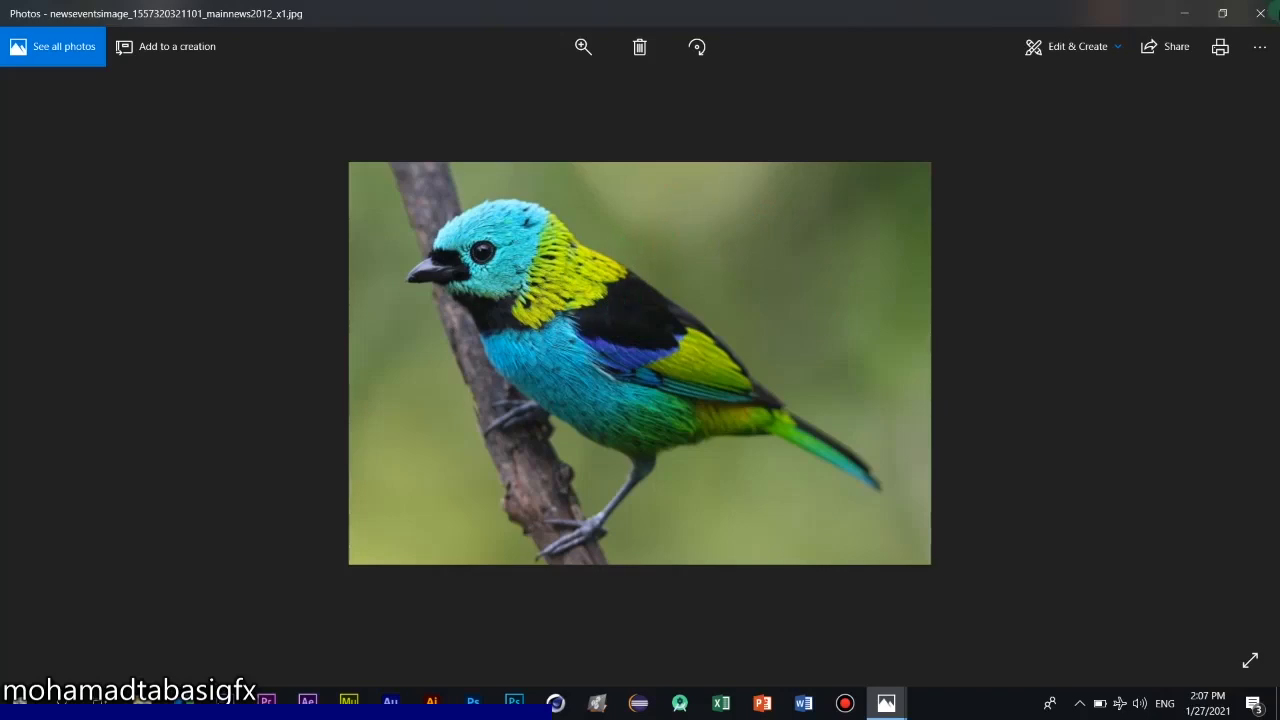
pyautogui.click(1260, 13)
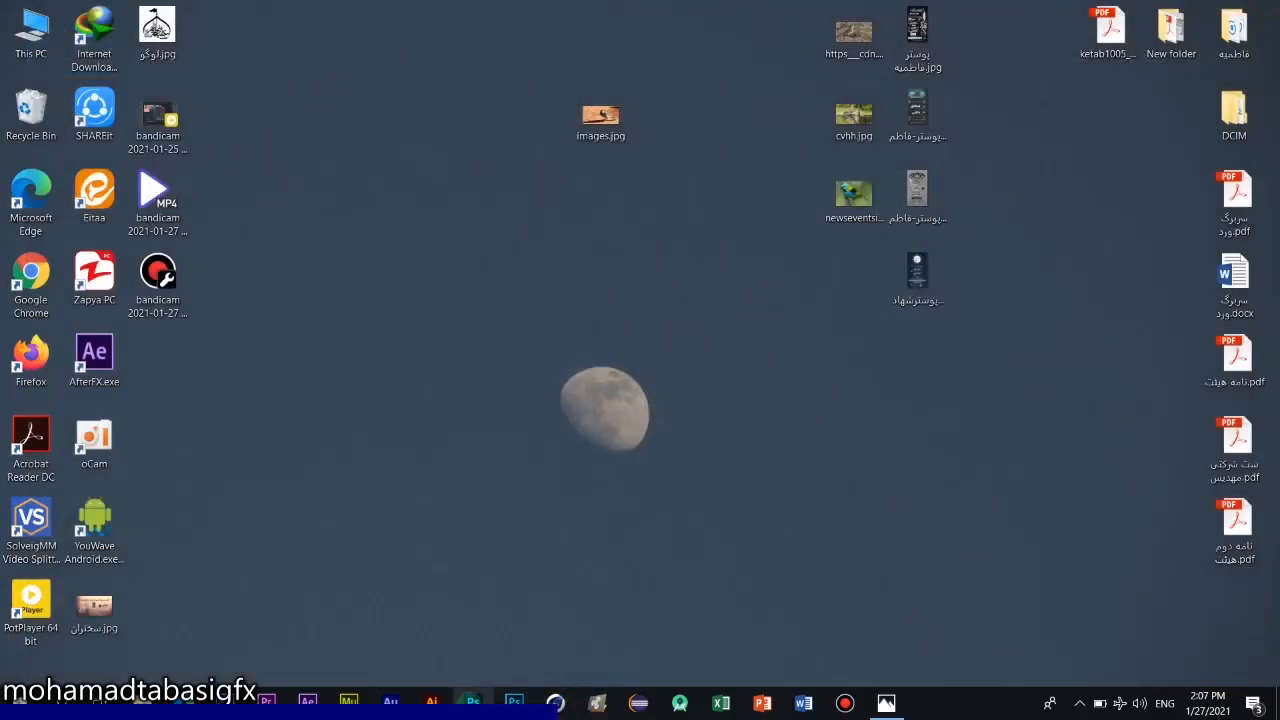
# Switch to Photoshop with images.jpg and reduce the middle panel column to icons to widen the canvas area.
pyautogui.click(473, 703)
pyautogui.hotkey('ctrl', '+')
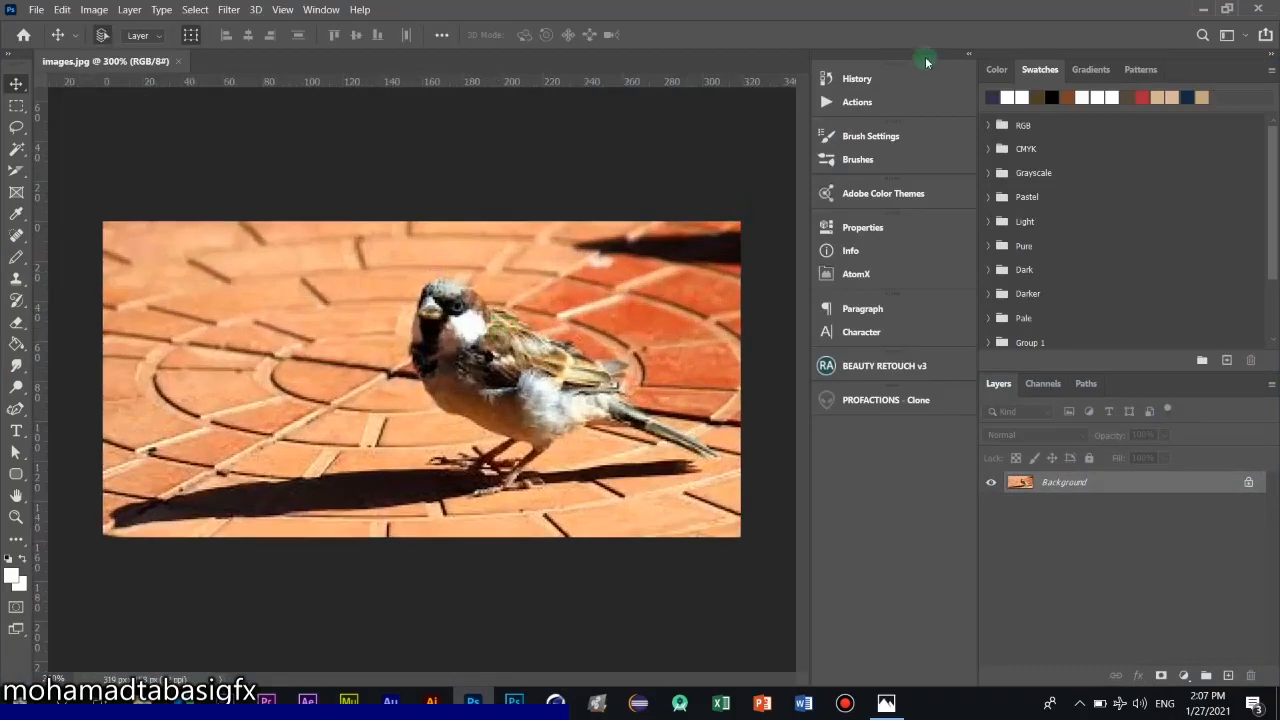
pyautogui.click(968, 54)
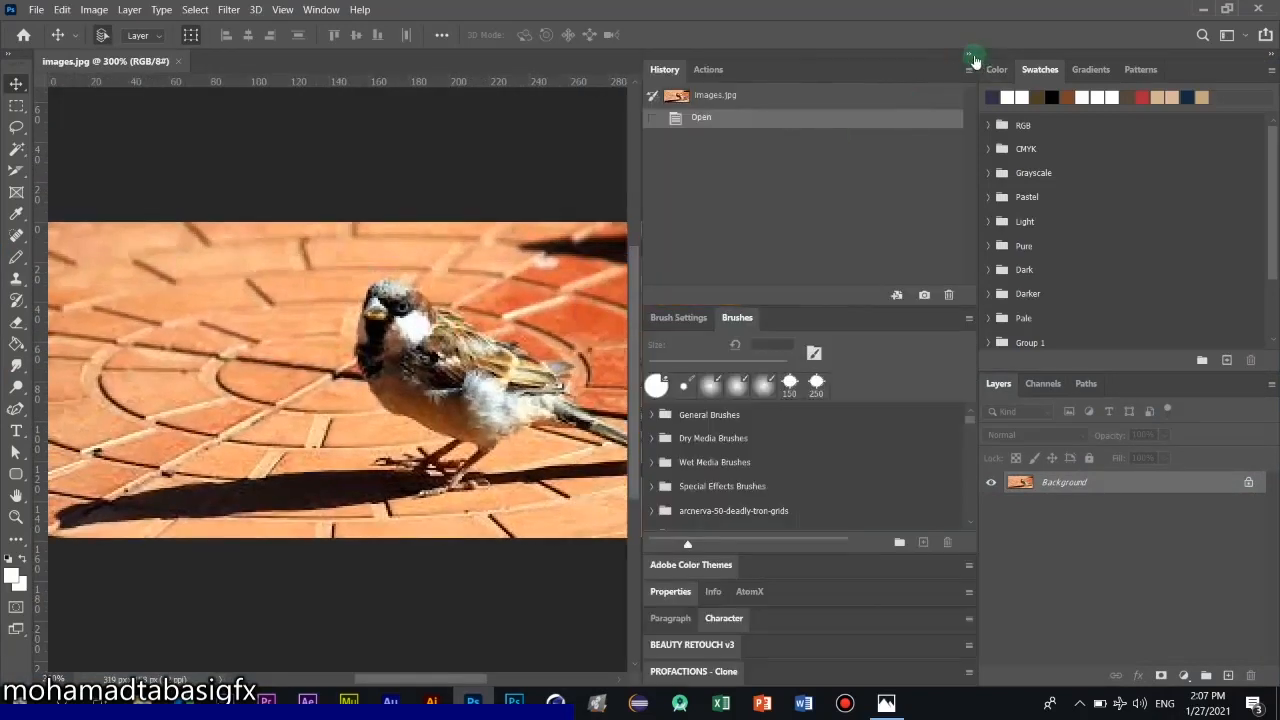
pyautogui.click(968, 54)
pyautogui.moveTo(800, 177); pyautogui.dragTo(946, 177)
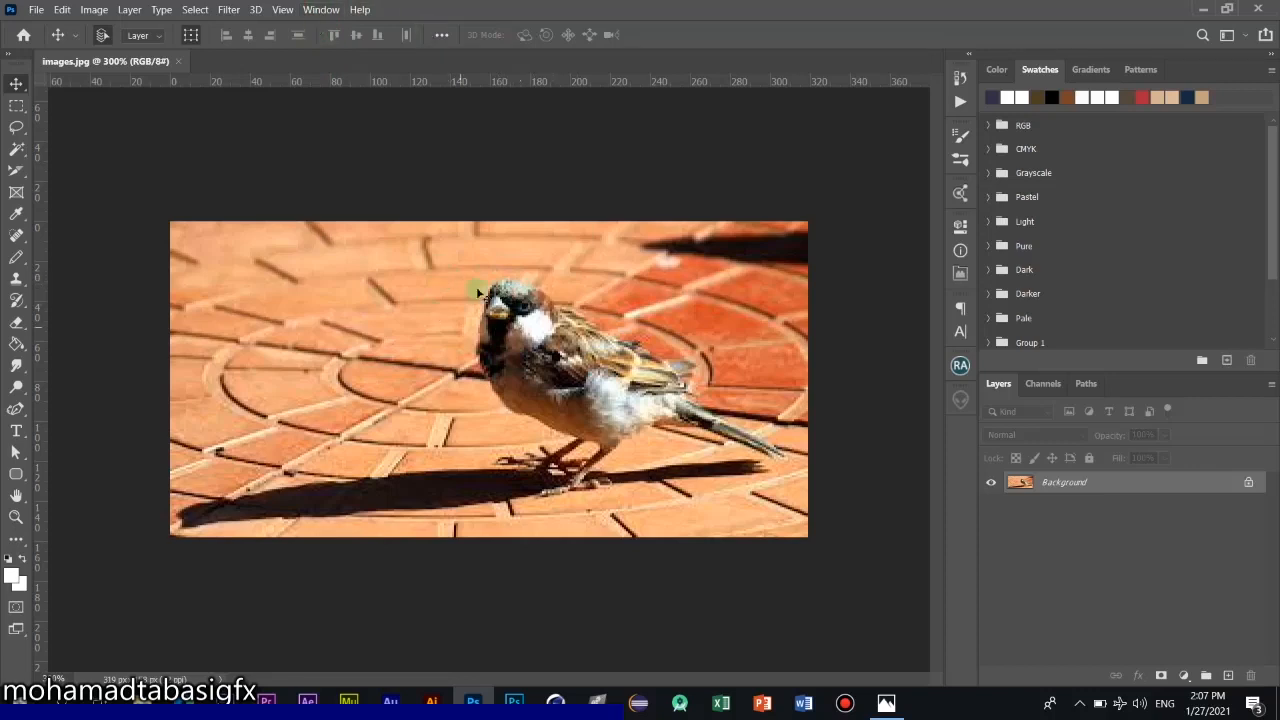
# Start the Blur Gallery's Field Blur filter on the sparrow image's Background layer.
pyautogui.click(322, 10)
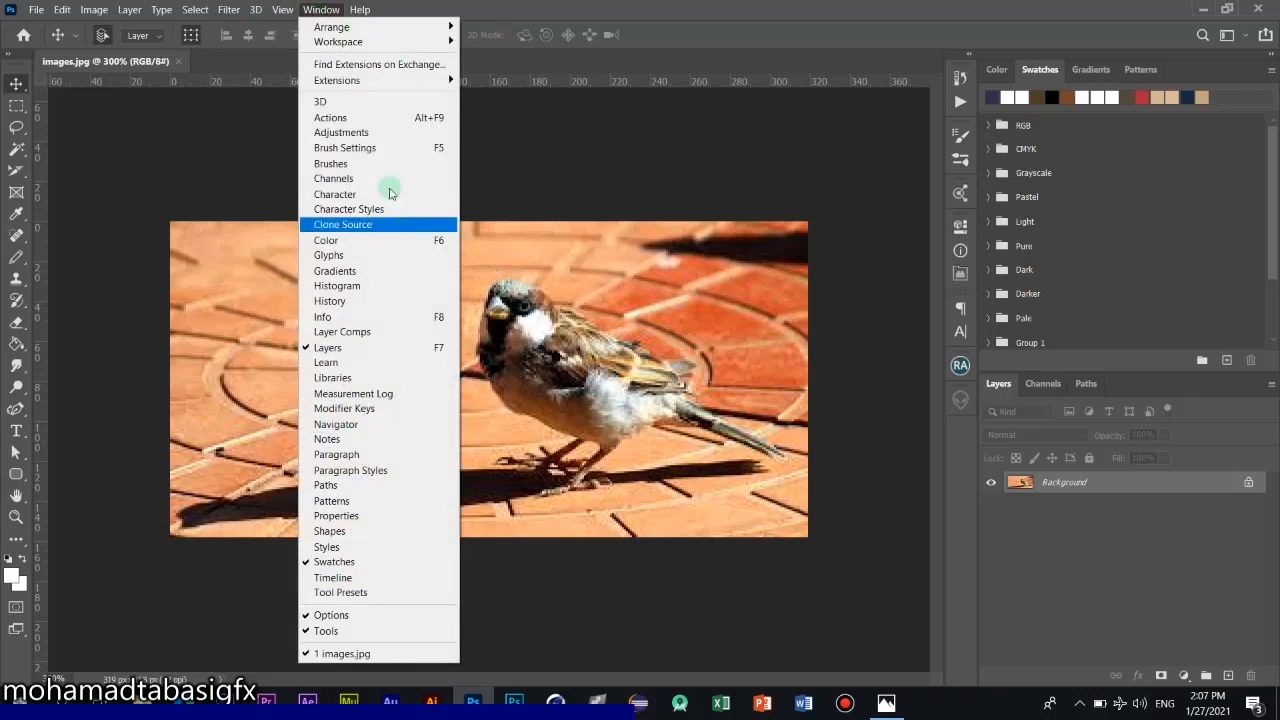
pyautogui.moveTo(302, 12)
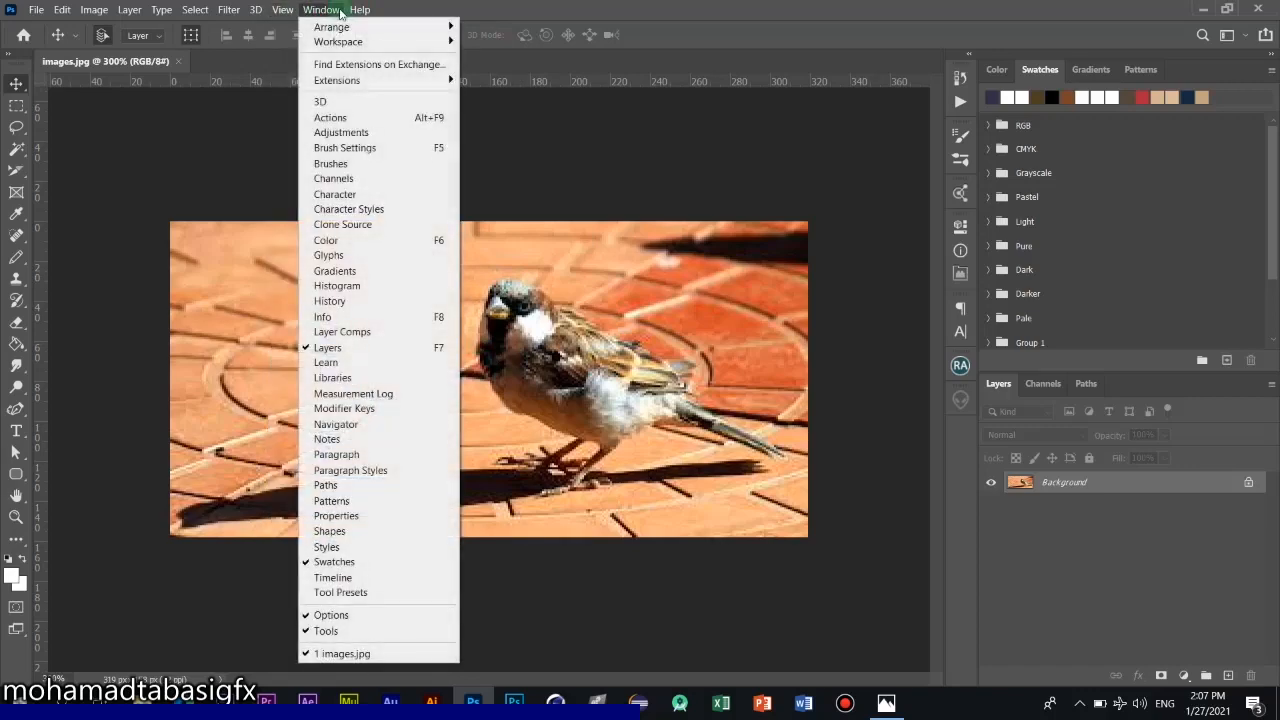
pyautogui.click(222, 10)
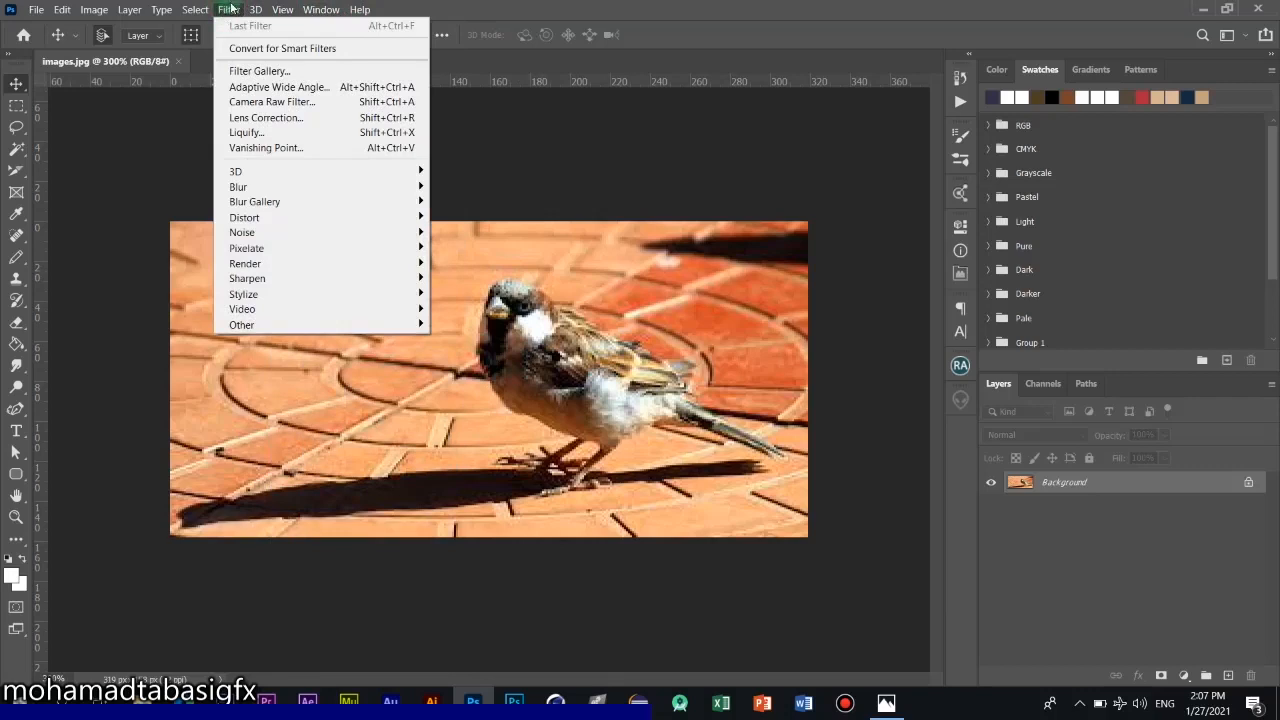
pyautogui.moveTo(255, 10)
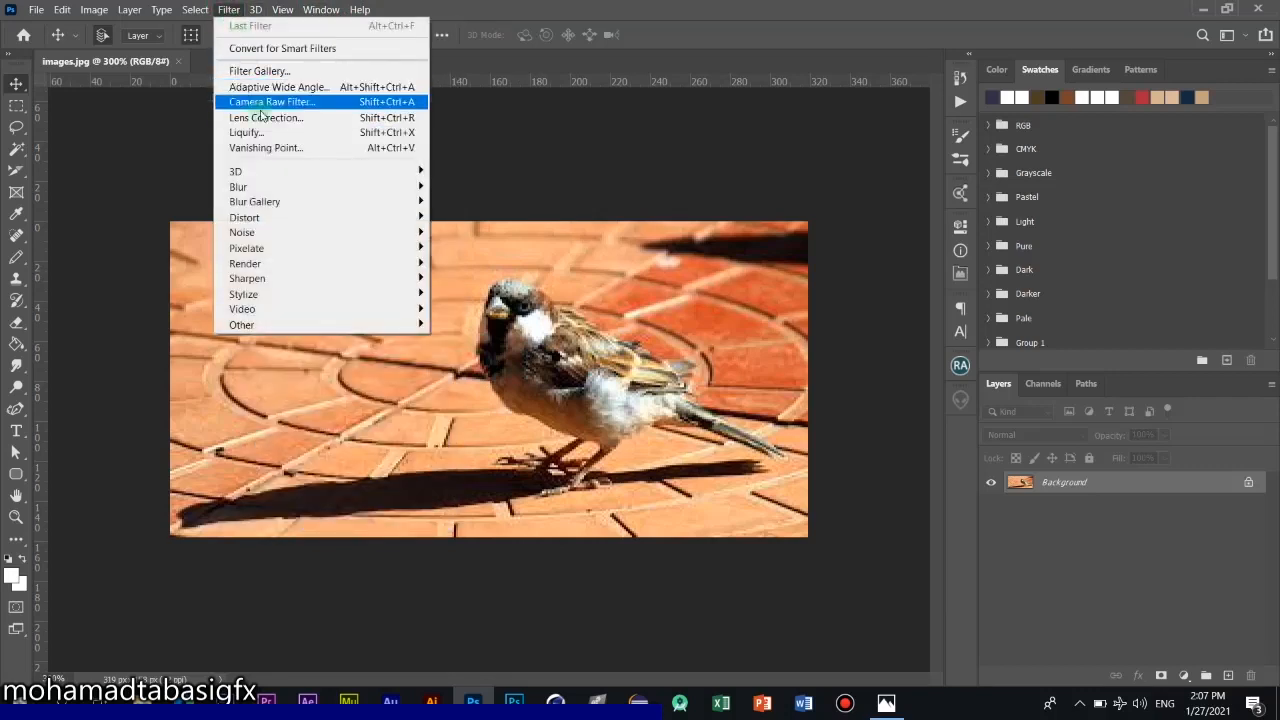
pyautogui.moveTo(265, 206)
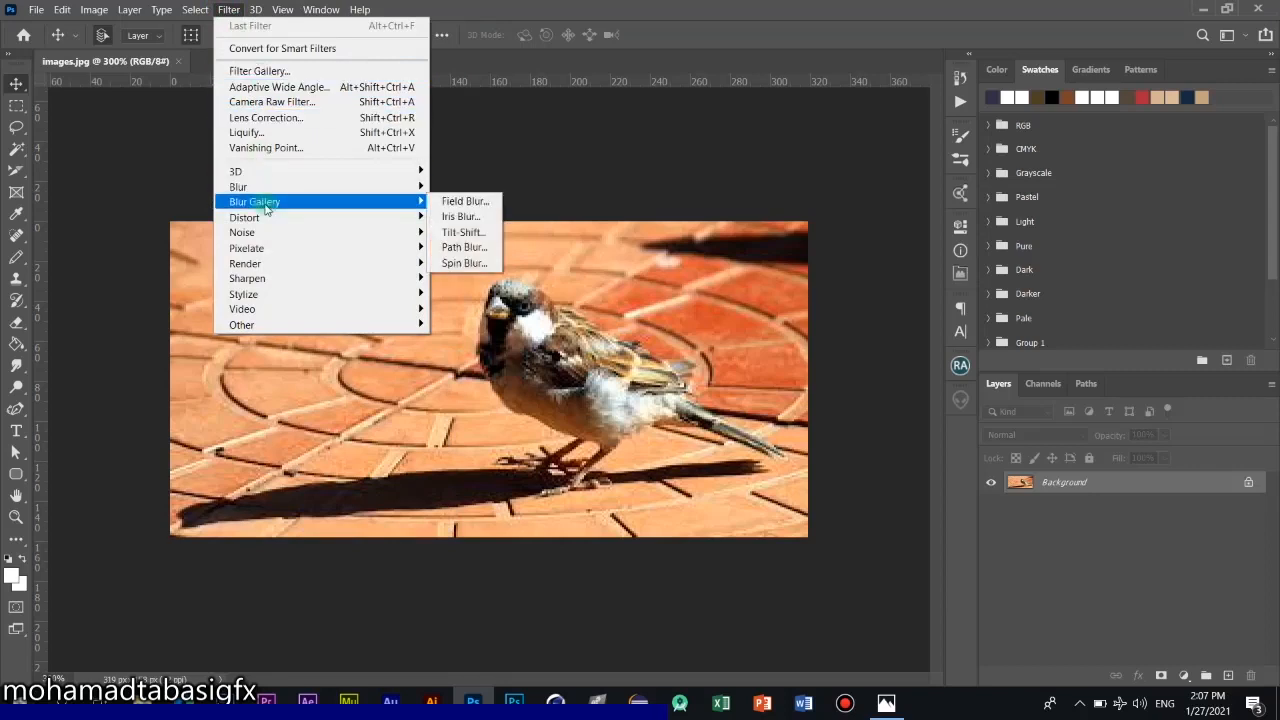
pyautogui.click(457, 202)
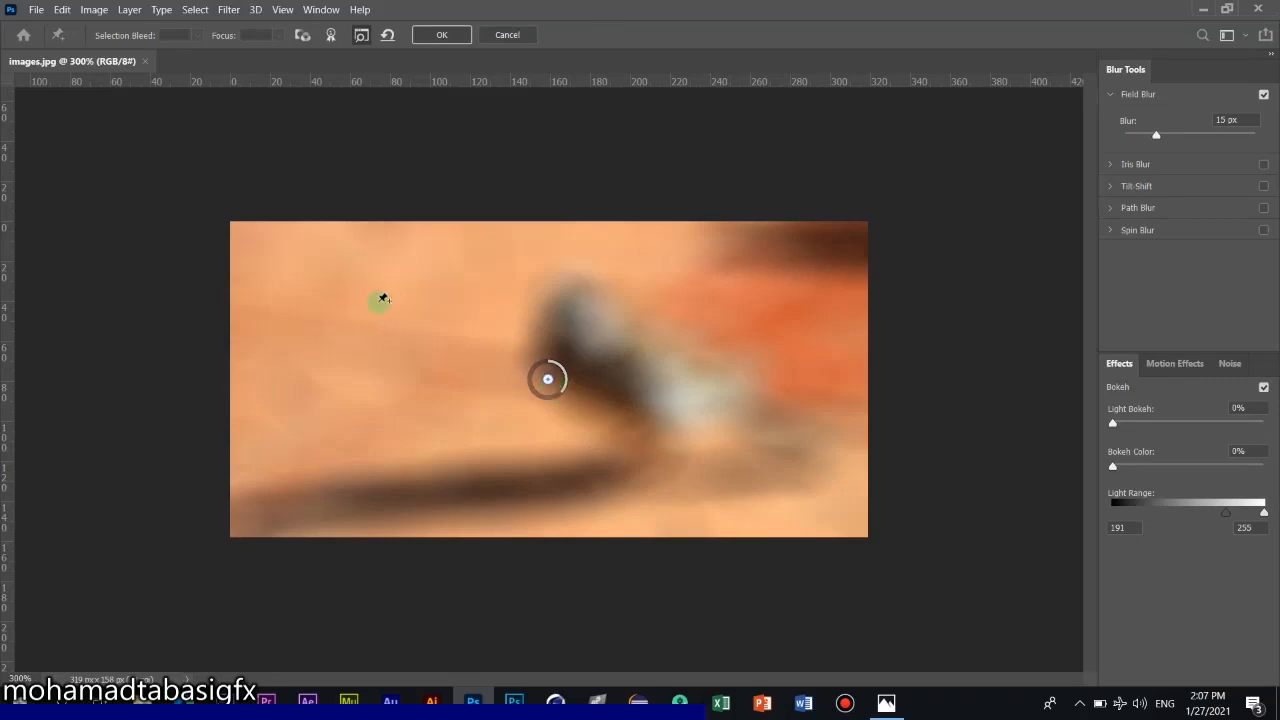
# Add three more Field Blur pins on the paving to the left of the bird.
pyautogui.click(314, 291)
pyautogui.click(350, 434)
pyautogui.click(443, 302)
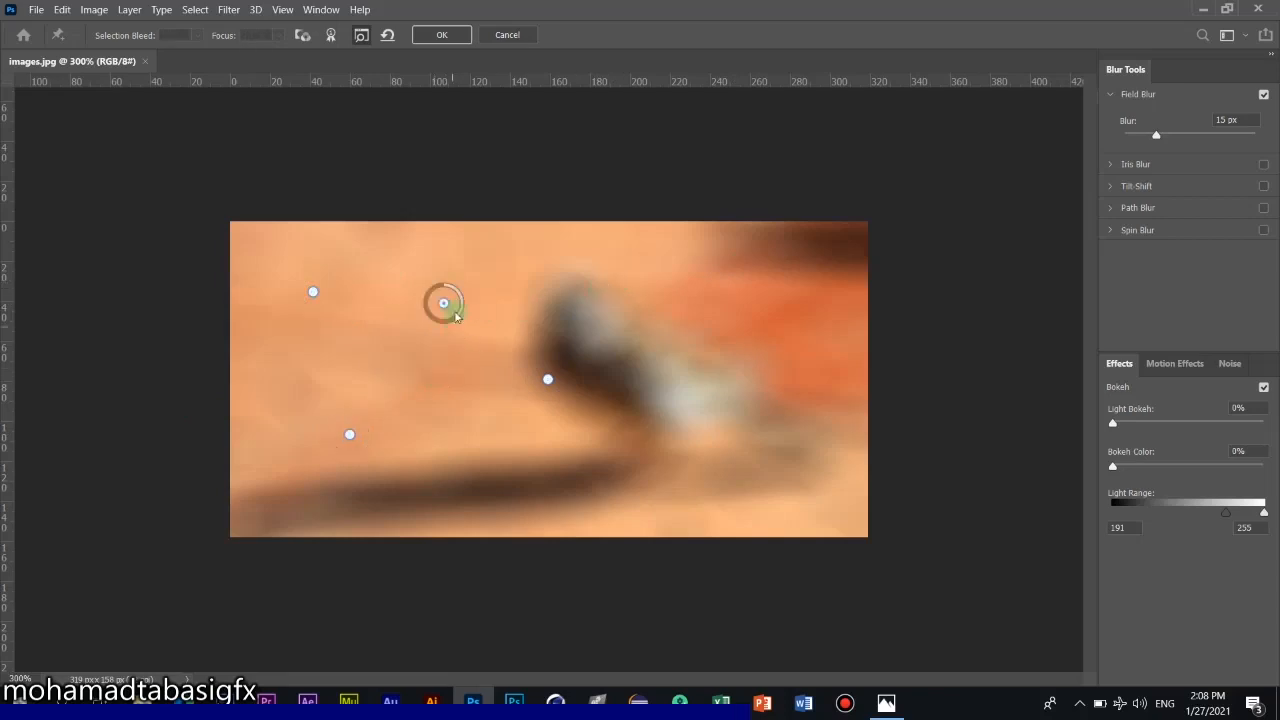
# Delete the three added Field Blur pins, keeping only the original pin at the image centre.
pyautogui.press('Delete')
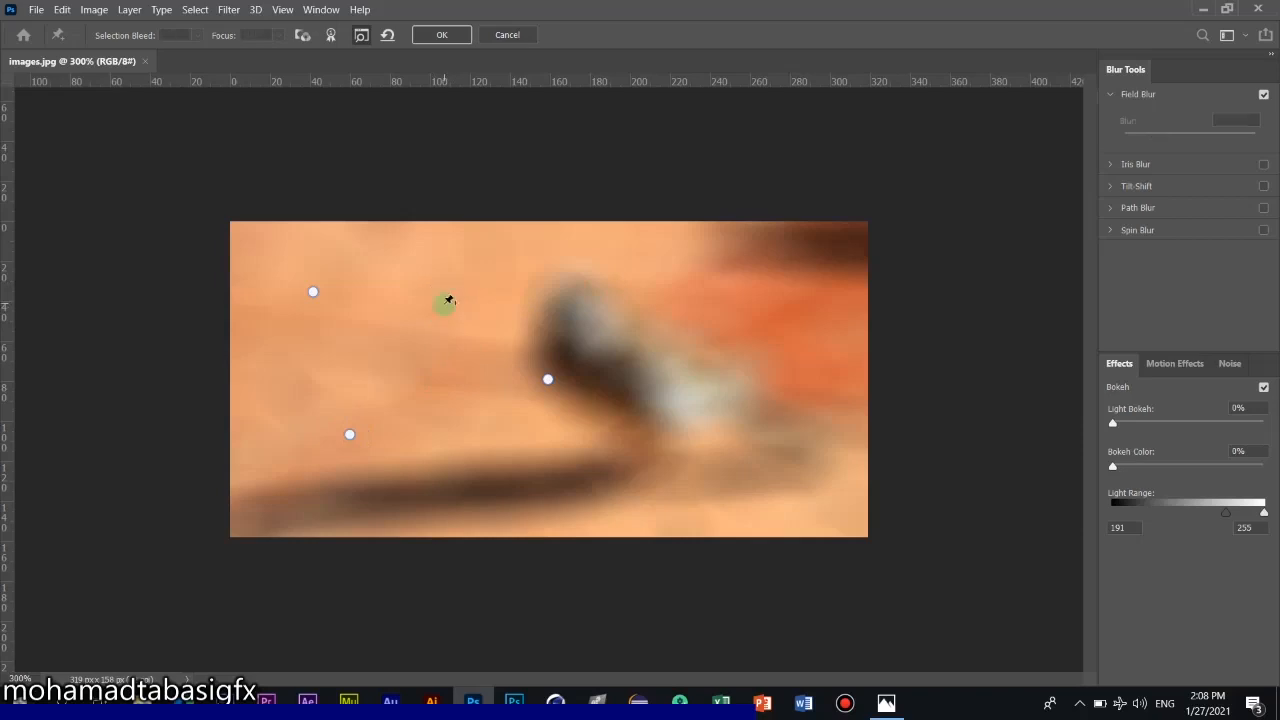
pyautogui.click(350, 434)
pyautogui.press('Delete')
pyautogui.click(313, 295)
pyautogui.press('Delete')
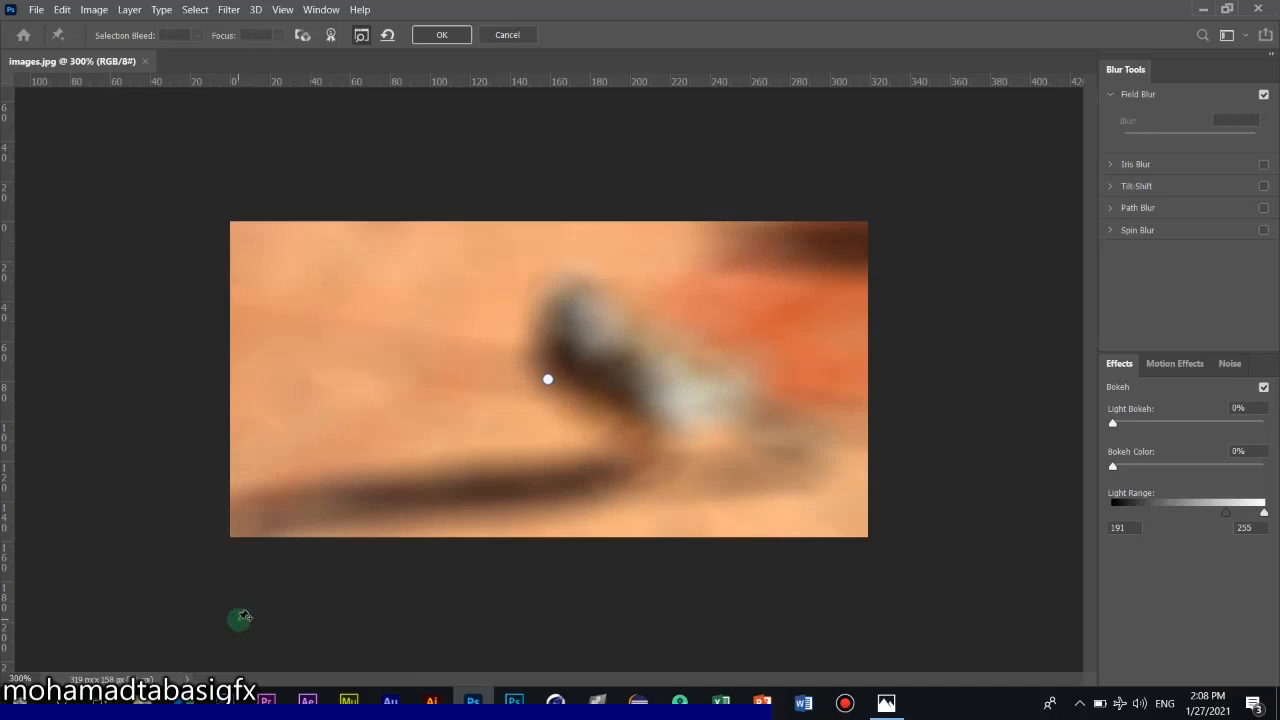
# Set the central Field Blur pin to 0 px and move it onto the sparrow's head.
pyautogui.click(550, 383)
pyautogui.moveTo(1157, 138); pyautogui.dragTo(1135, 137)
pyautogui.moveTo(557, 368); pyautogui.dragTo(573, 312)
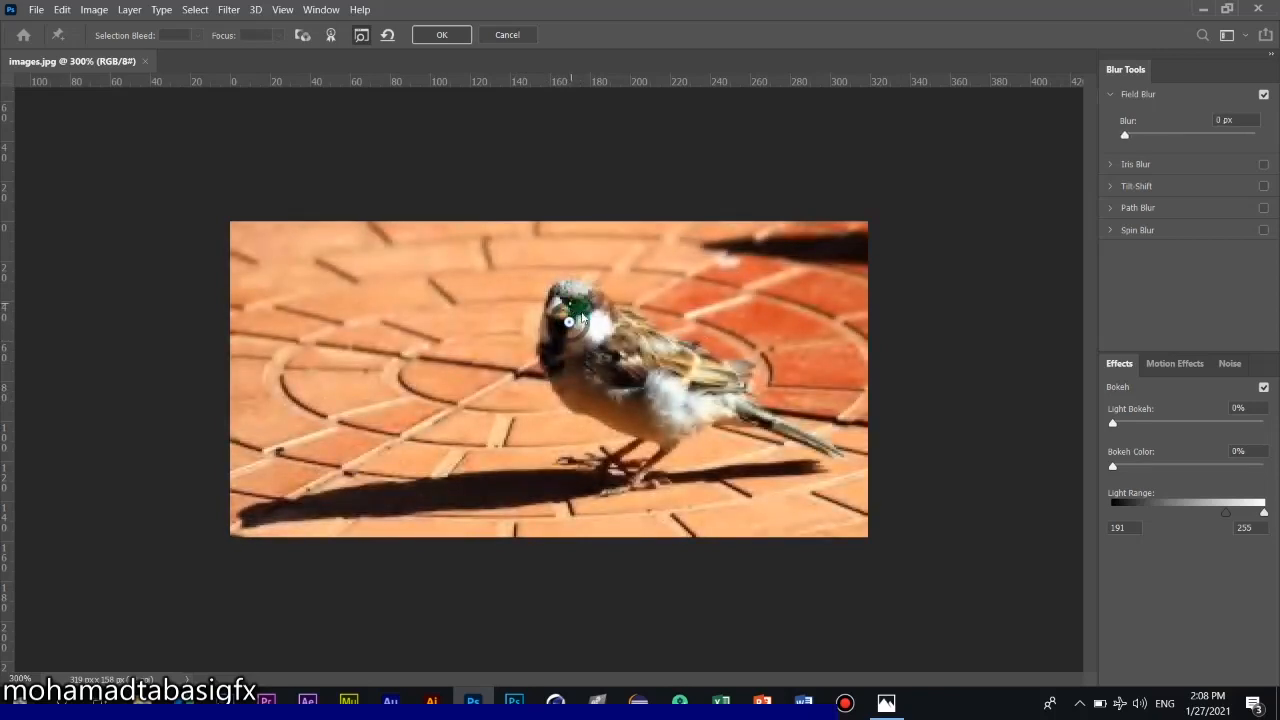
# Add Field Blur pins on both sides of the bird, setting the right one to 5 px and reducing the left one's blur.
pyautogui.click(477, 310)
pyautogui.click(786, 308)
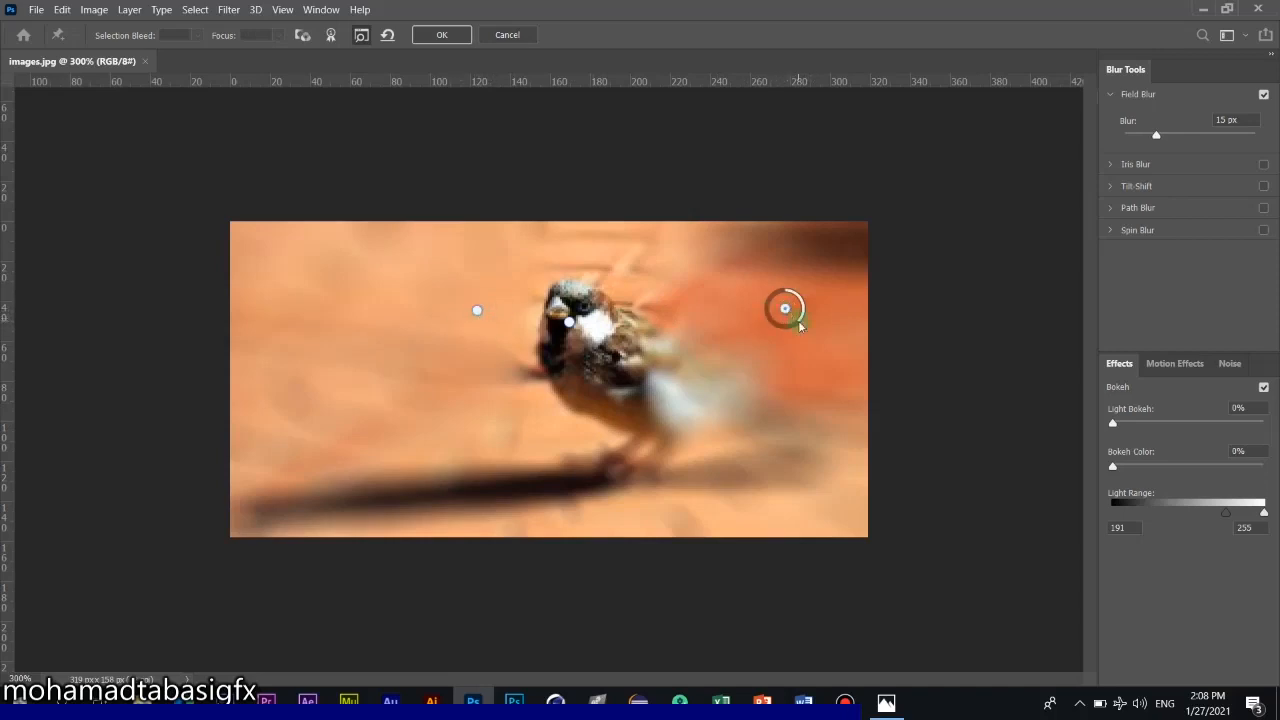
pyautogui.moveTo(802, 318); pyautogui.dragTo(806, 302)
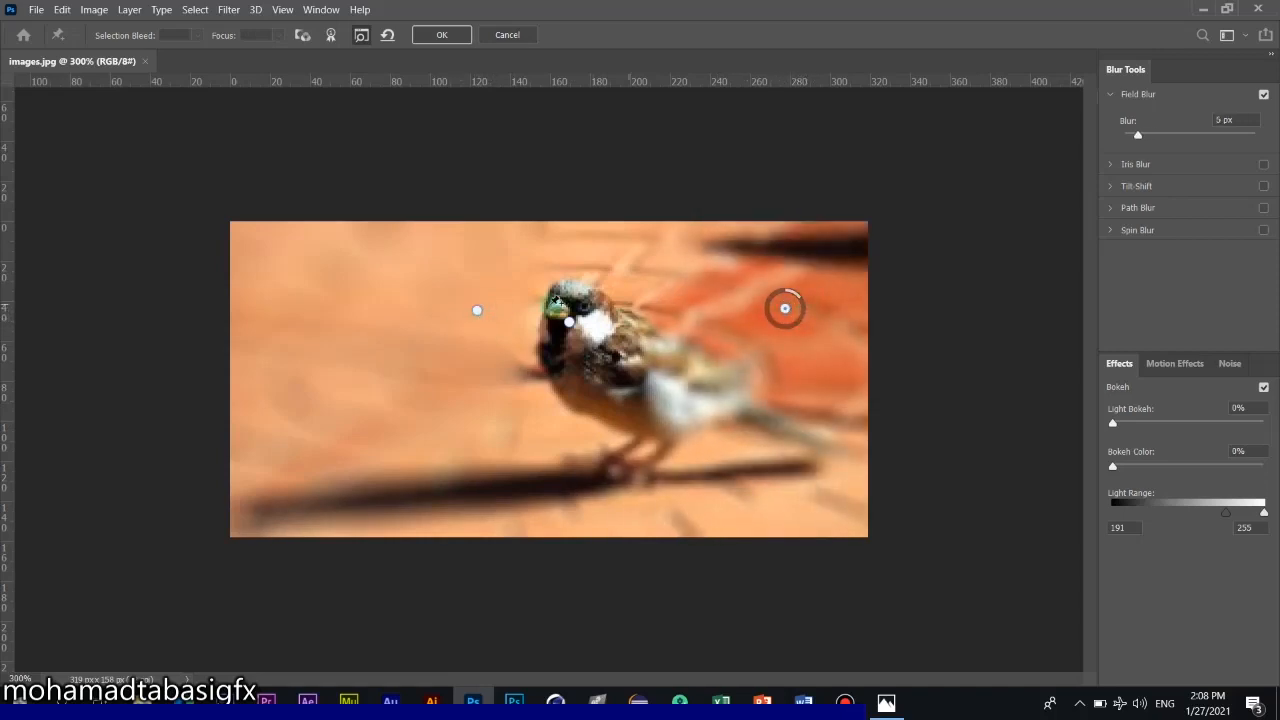
pyautogui.click(478, 312)
pyautogui.moveTo(494, 323); pyautogui.dragTo(505, 297)
# Enable Iris Blur and stretch, rotate and move its ellipse diagonally over the sparrow's body.
pyautogui.click(1114, 95)
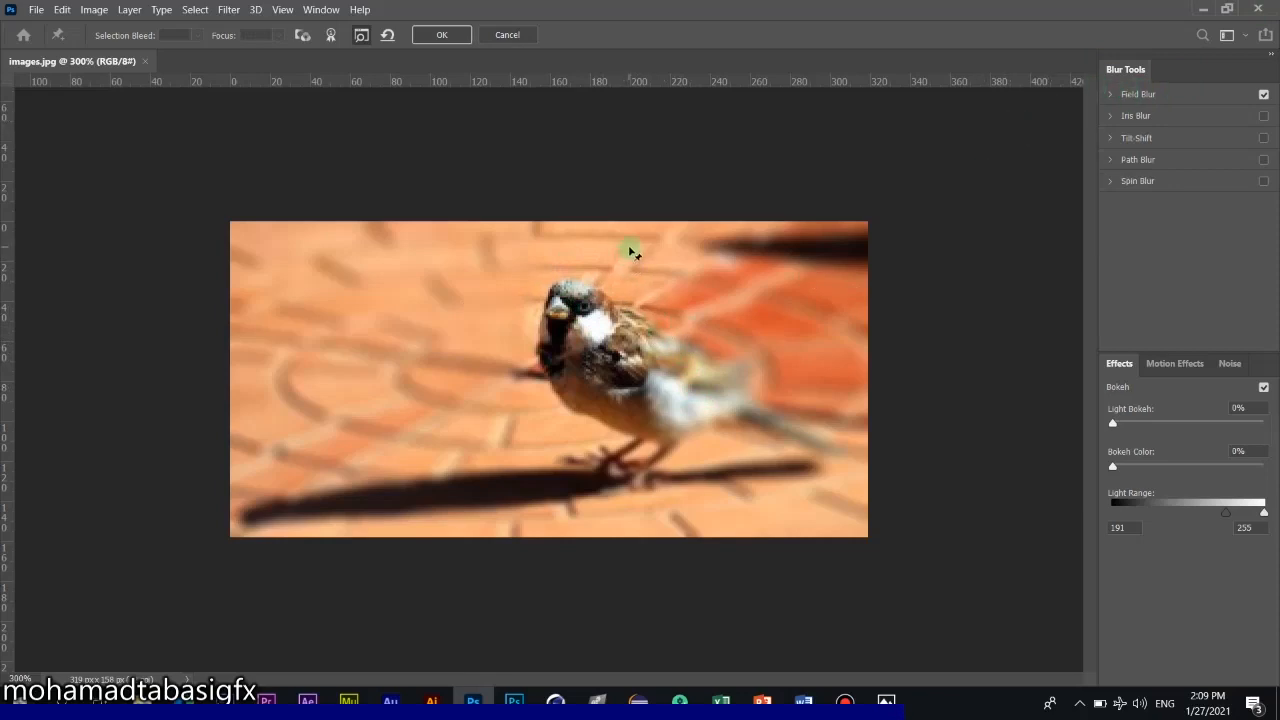
pyautogui.click(1108, 94)
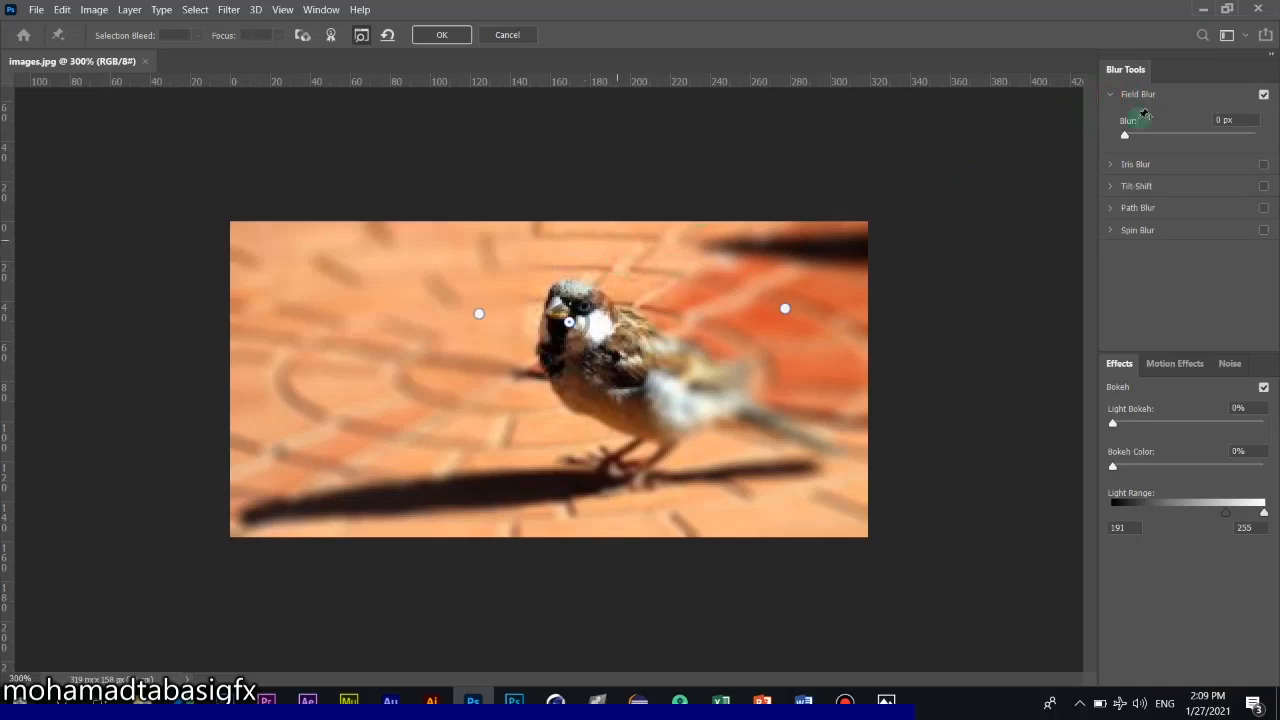
pyautogui.click(1110, 94)
pyautogui.click(1112, 117)
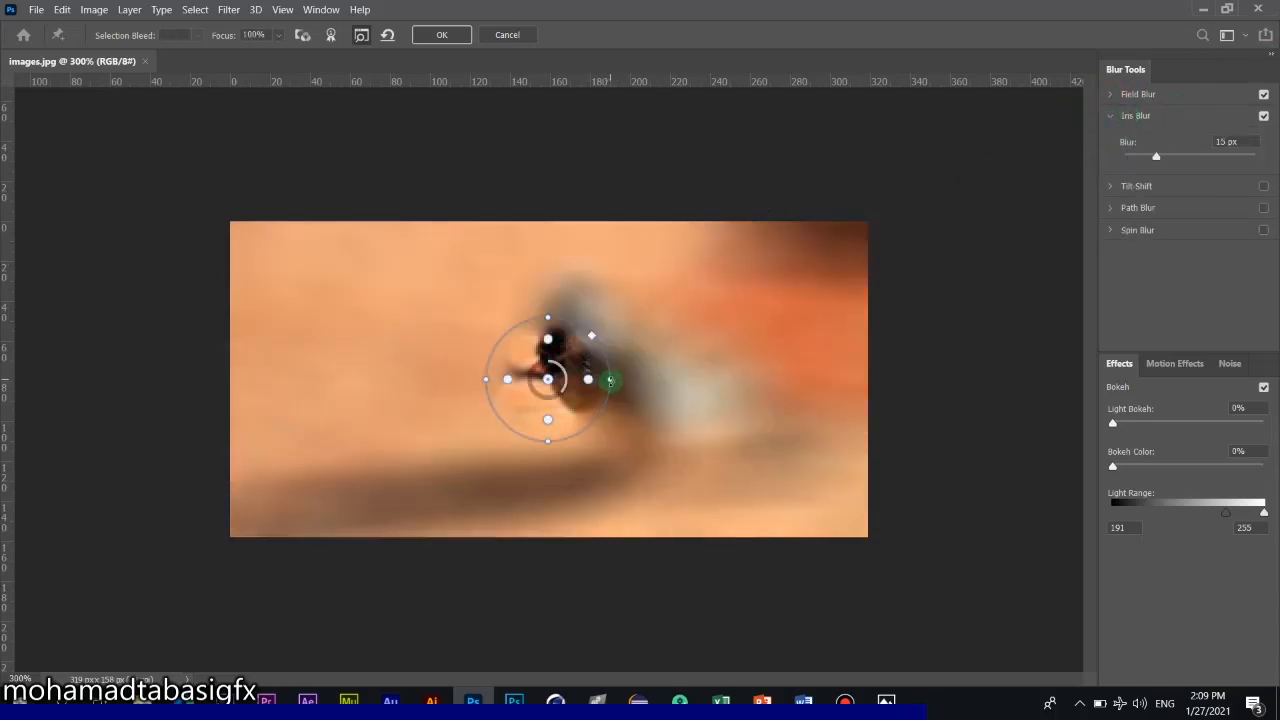
pyautogui.moveTo(610, 380); pyautogui.dragTo(720, 462)
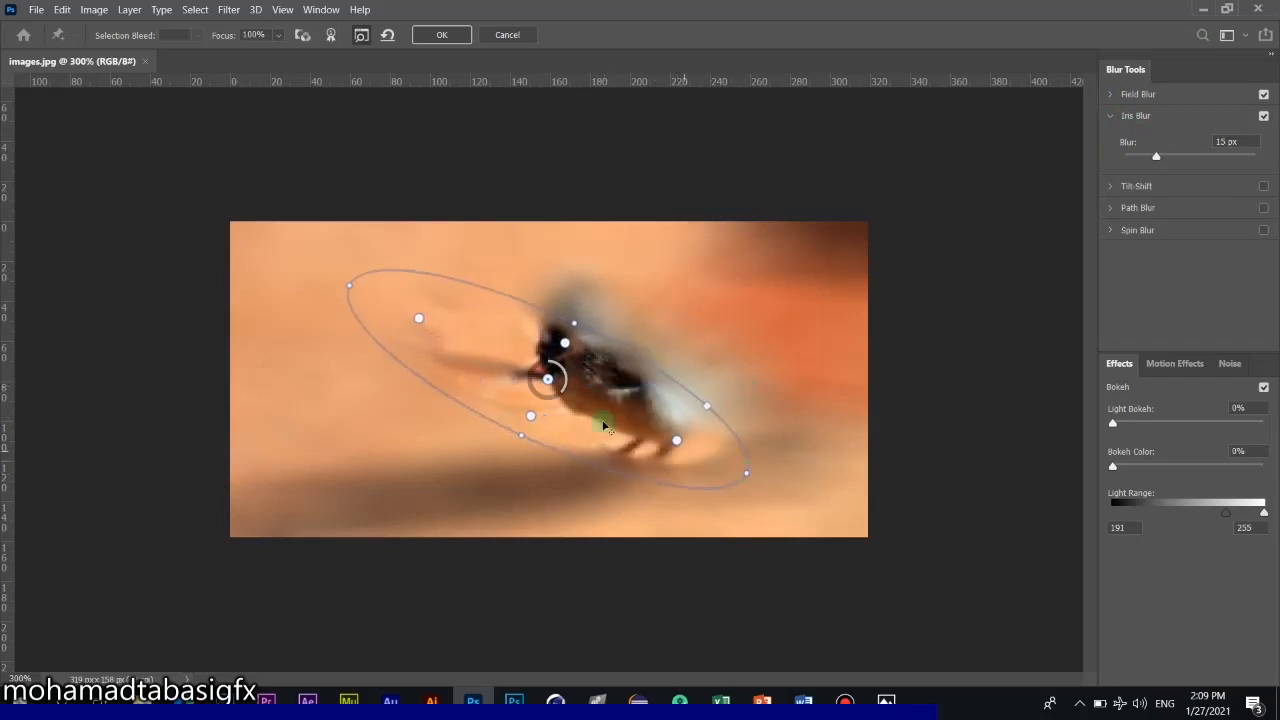
pyautogui.moveTo(590, 399); pyautogui.dragTo(677, 366)
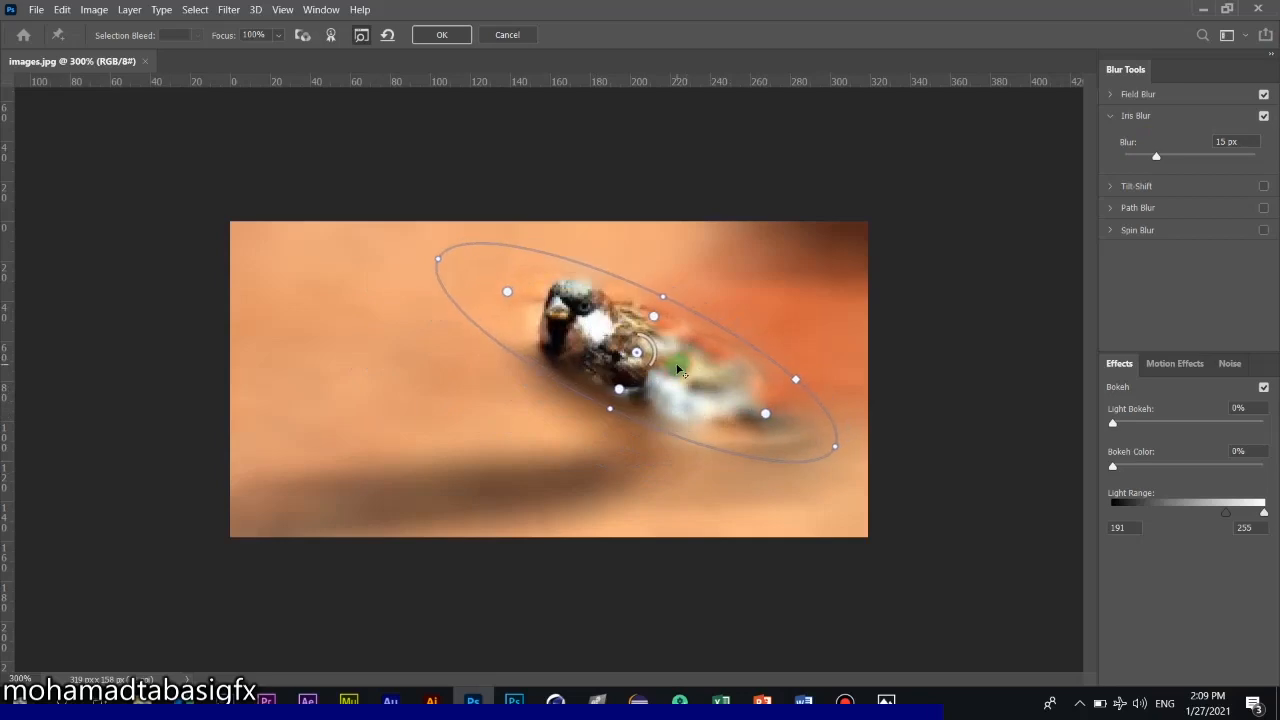
# Extend the iris ellipse and its sharp zone past the tail, and set the Iris Blur to 2 px.
pyautogui.moveTo(834, 447); pyautogui.dragTo(849, 455)
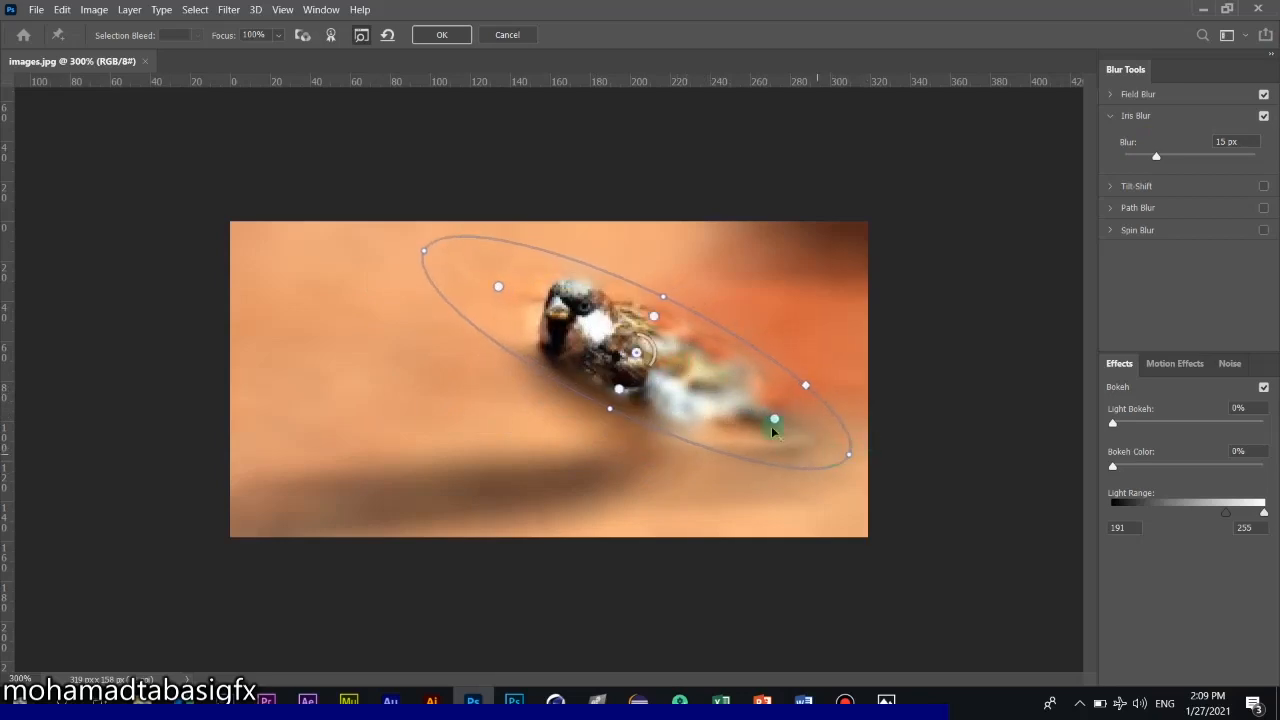
pyautogui.moveTo(776, 421); pyautogui.dragTo(827, 445)
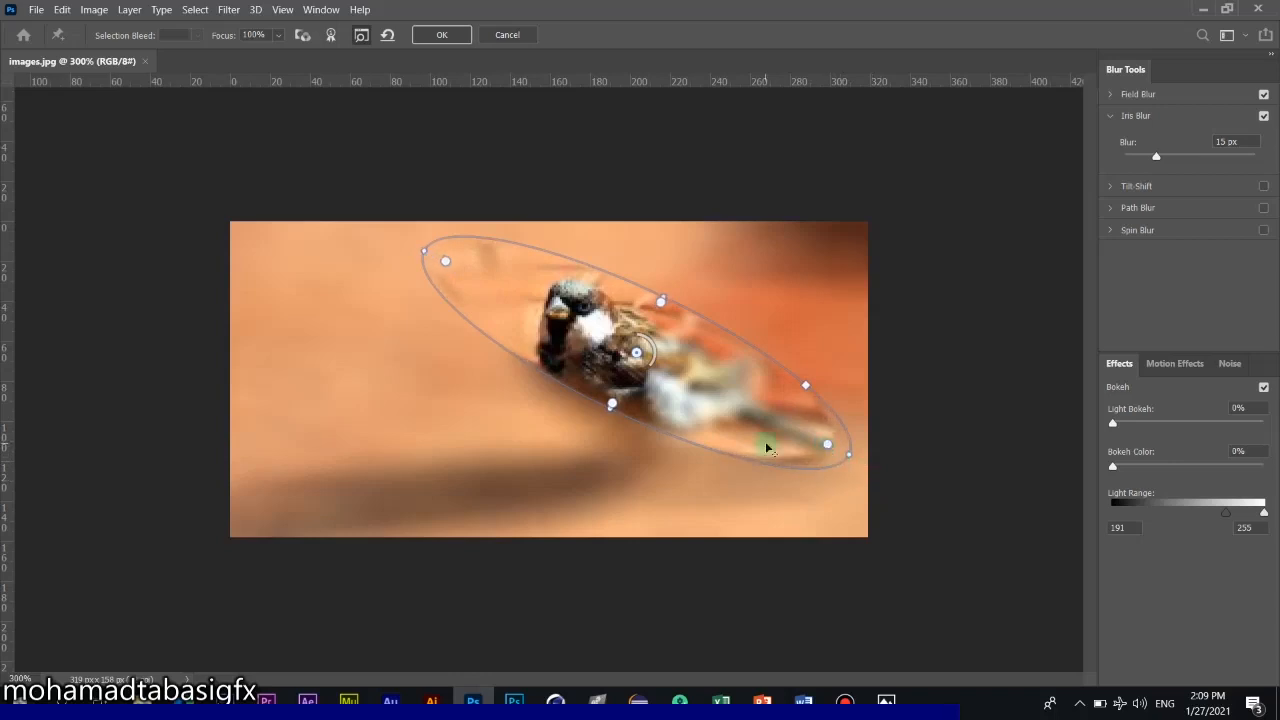
pyautogui.moveTo(652, 370); pyautogui.dragTo(662, 342)
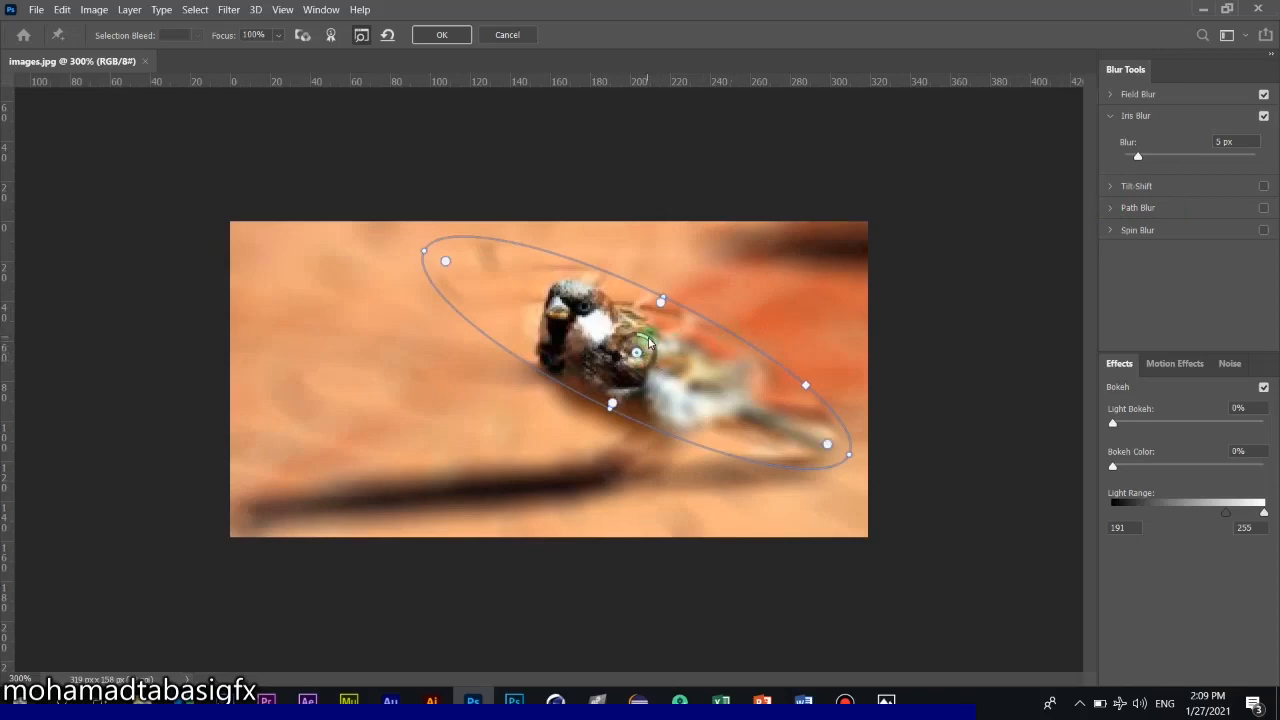
pyautogui.moveTo(648, 343); pyautogui.dragTo(647, 341)
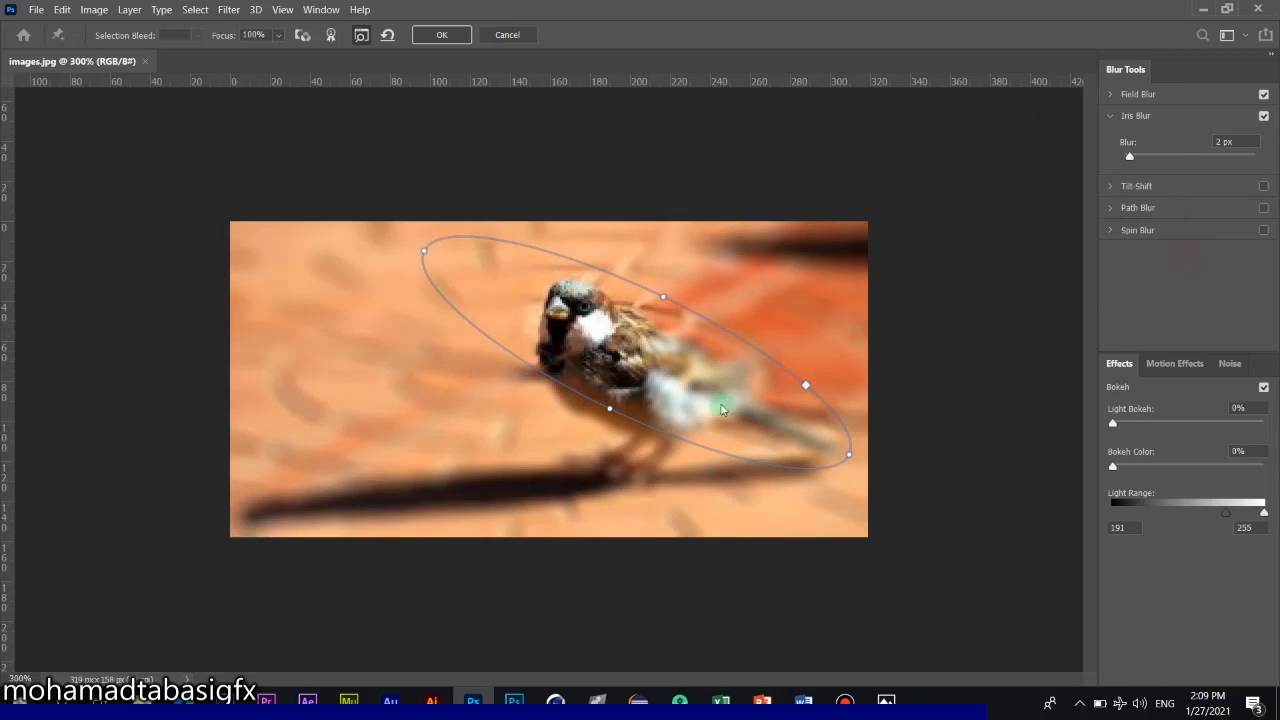
# Turn off both Field Blur and Iris Blur.
pyautogui.click(1110, 116)
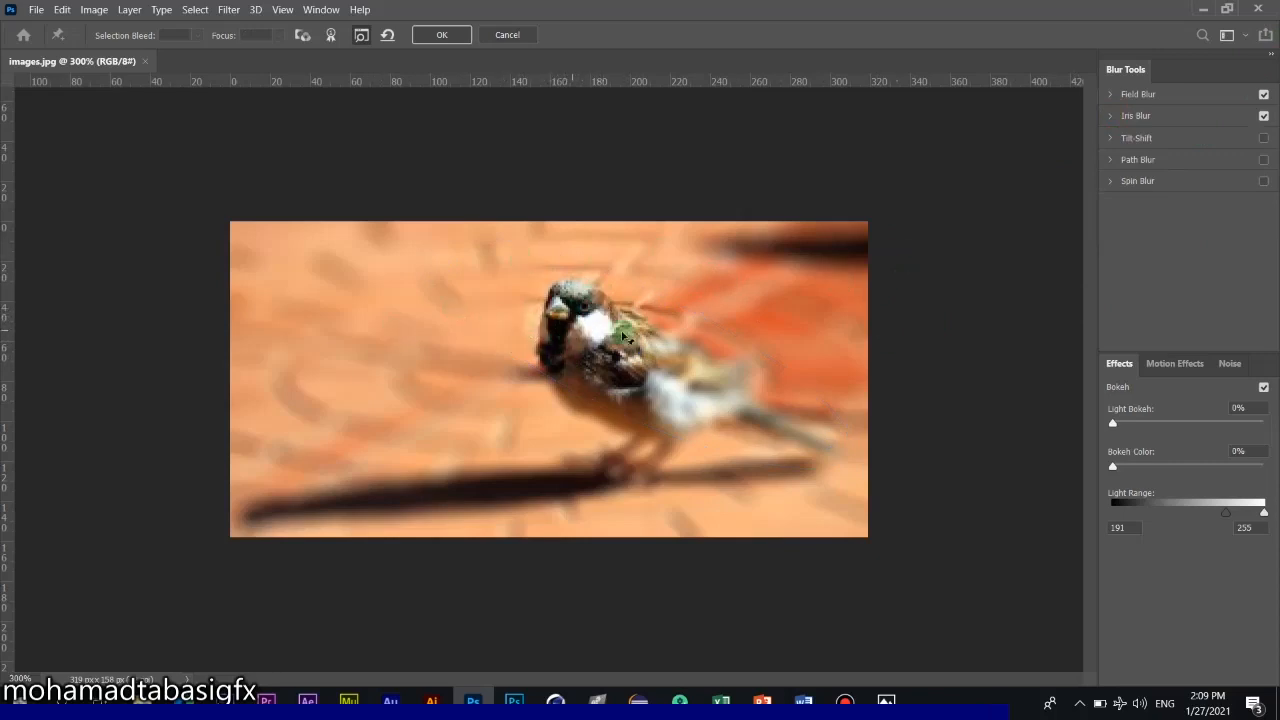
pyautogui.click(1264, 95)
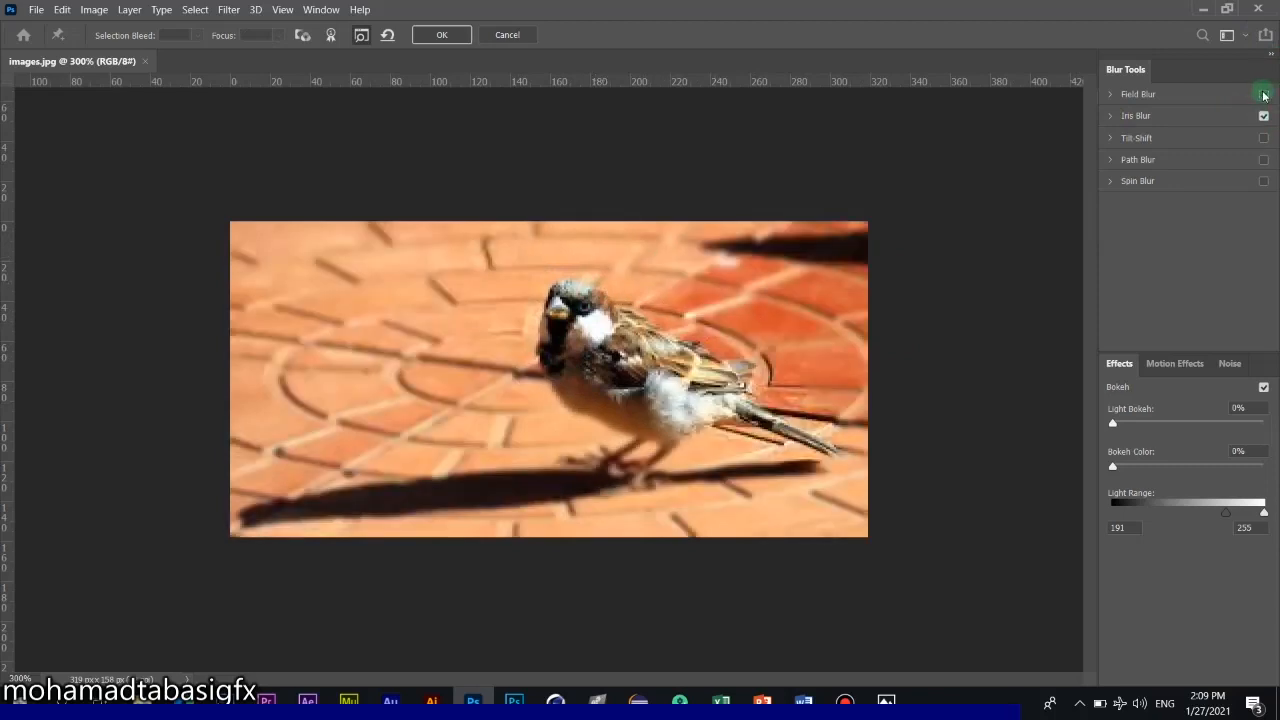
pyautogui.click(1264, 115)
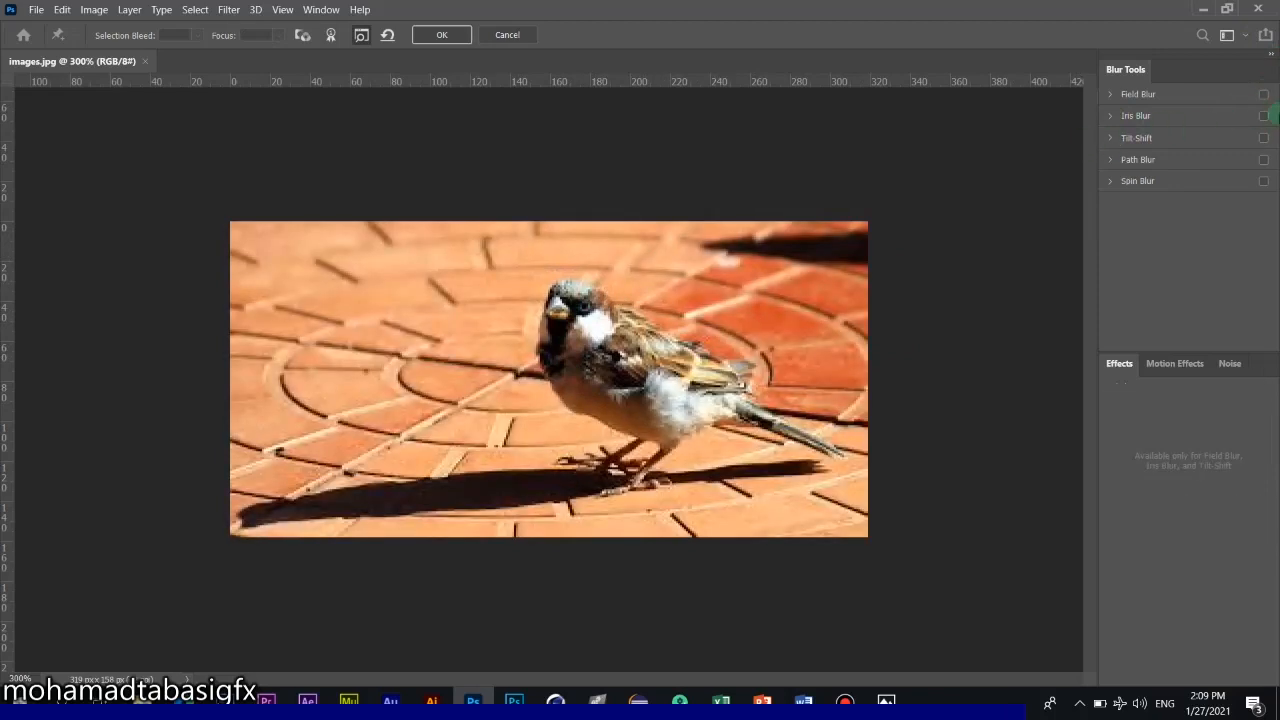
# Enable Tilt-Shift and raise both focus lines so the sharp horizontal band covers the bird from head to belly.
pyautogui.click(1115, 138)
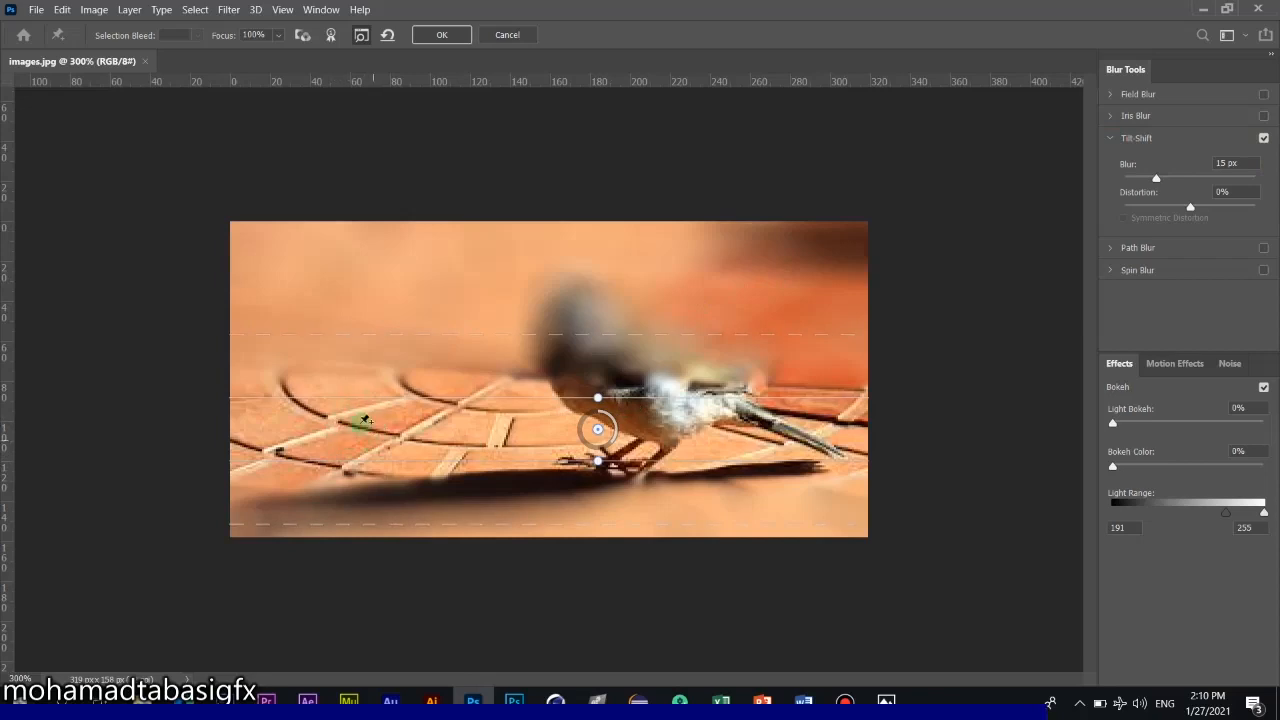
pyautogui.moveTo(476, 399); pyautogui.dragTo(528, 301)
pyautogui.moveTo(482, 463); pyautogui.dragTo(494, 405)
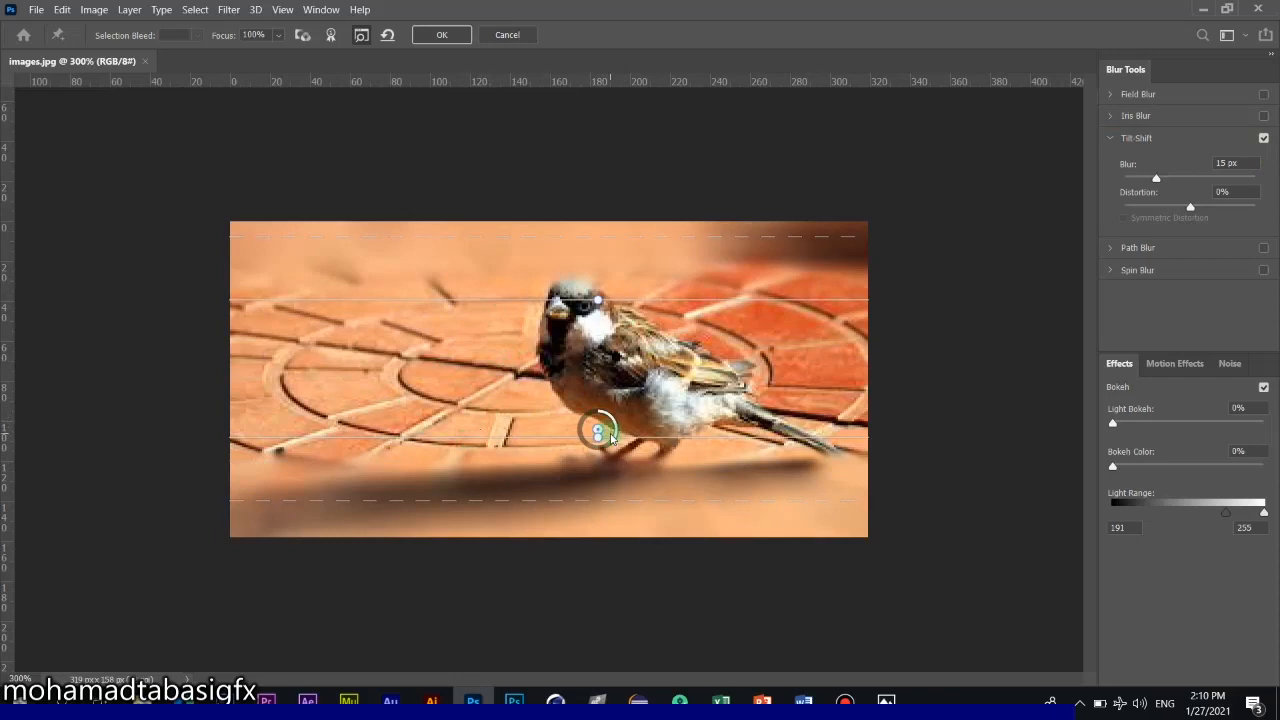
# Set the Tilt-Shift blur to 9 px and tilt the focus band diagonally along the sparrow's body.
pyautogui.moveTo(614, 438); pyautogui.dragTo(603, 437)
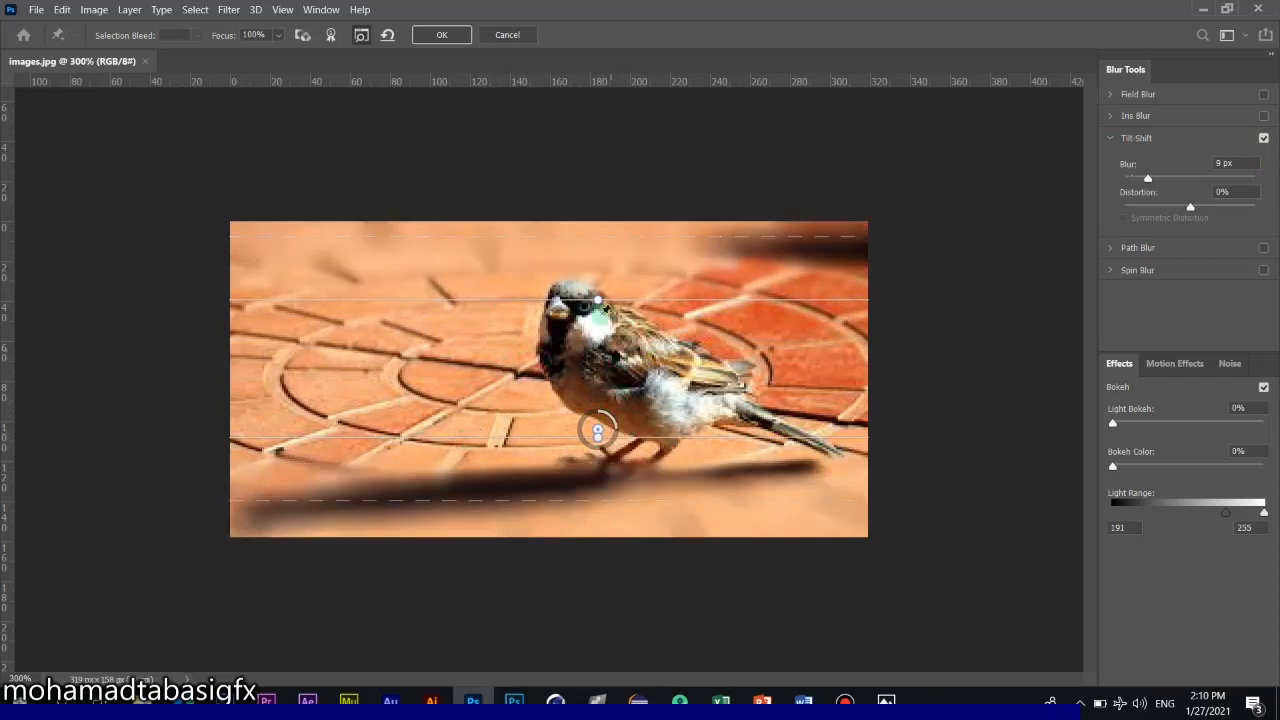
pyautogui.moveTo(598, 300); pyautogui.dragTo(657, 314)
pyautogui.moveTo(649, 379)
pyautogui.mouseDown()
pyautogui.moveTo(627, 381)
pyautogui.moveTo(657, 352)
pyautogui.moveTo(684, 358)
pyautogui.moveTo(658, 363)
pyautogui.mouseUp()
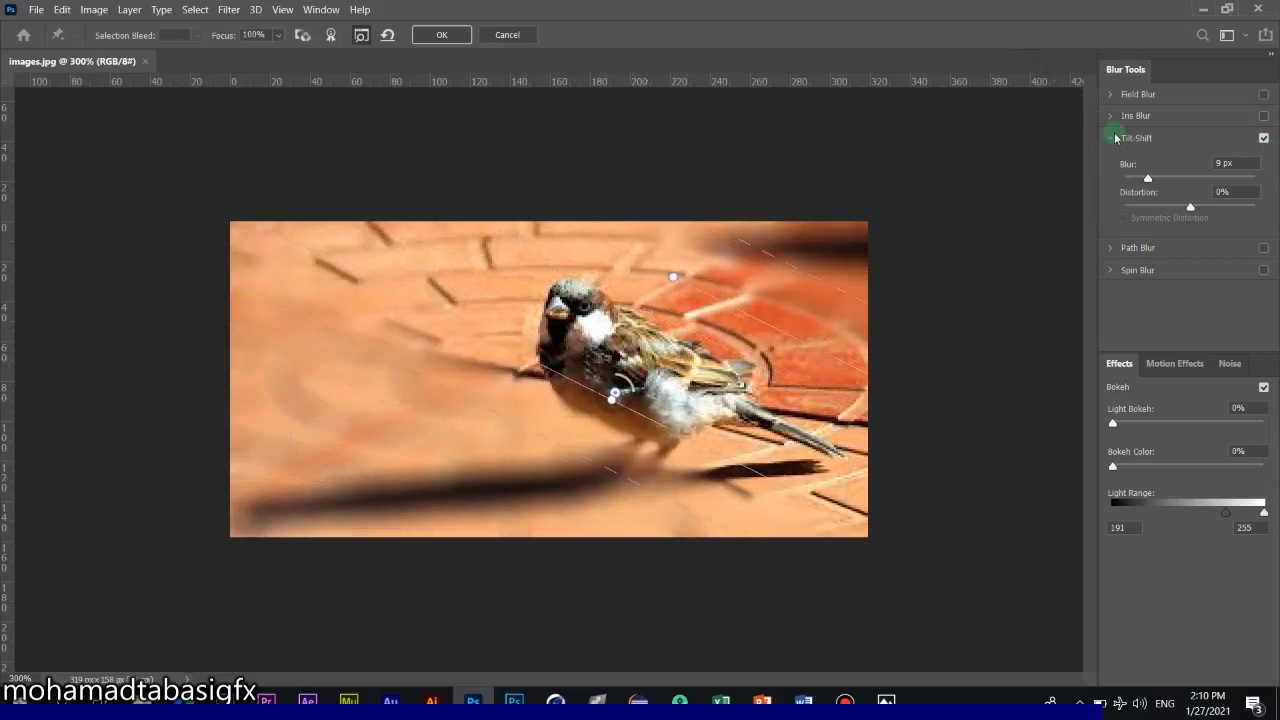
# Replace Tilt-Shift with Path Blur and extend the blur path at both ends into a long, nearly horizontal line across the sparrow.
pyautogui.click(1113, 140)
pyautogui.click(1263, 138)
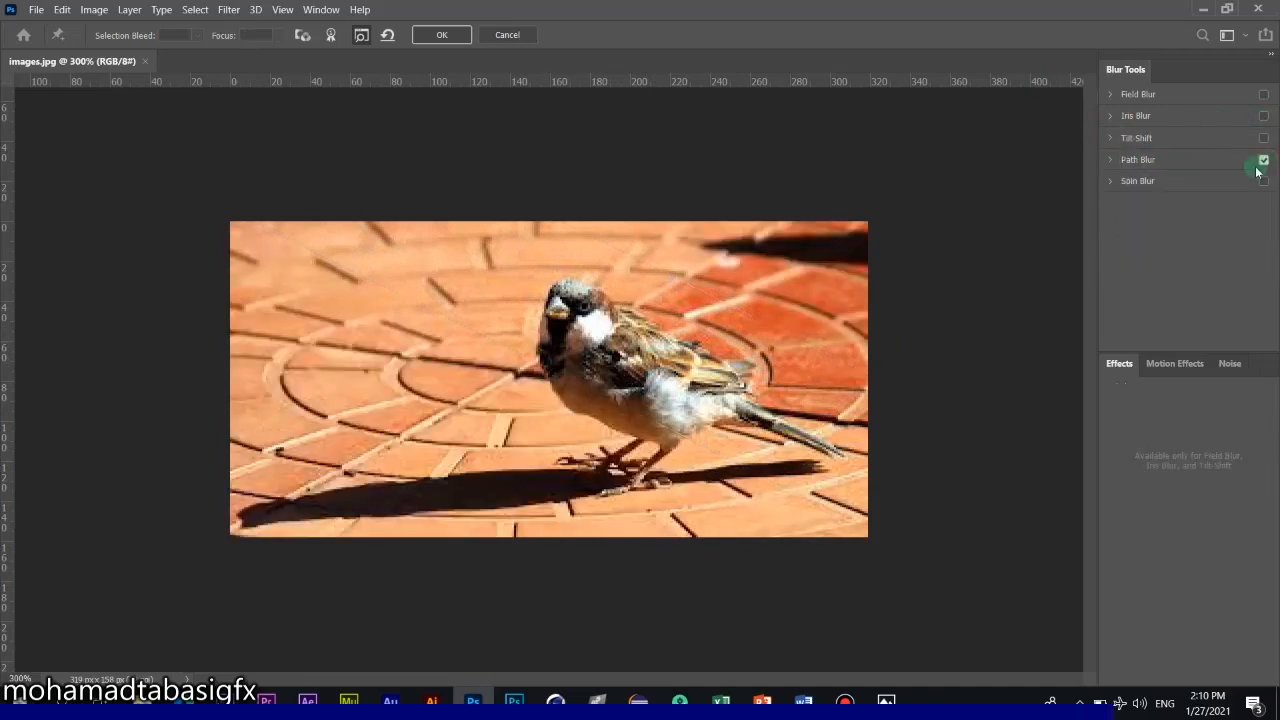
pyautogui.click(1110, 160)
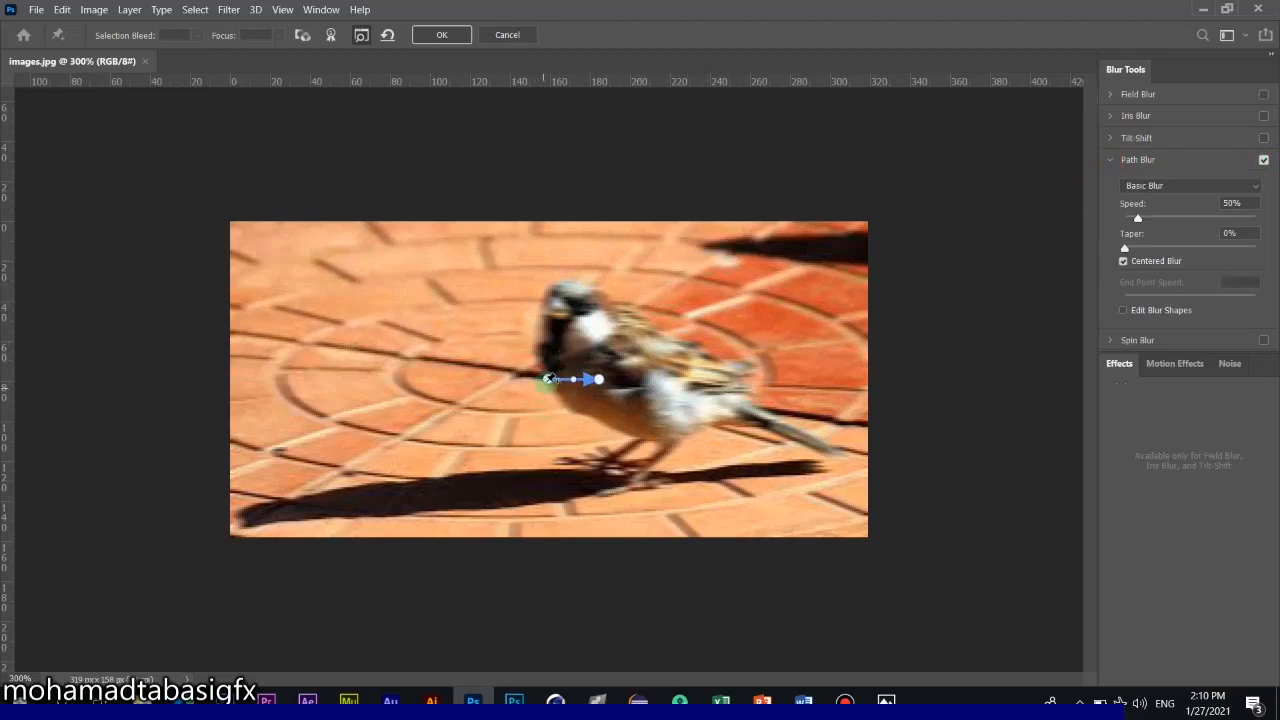
pyautogui.moveTo(547, 383); pyautogui.dragTo(369, 381)
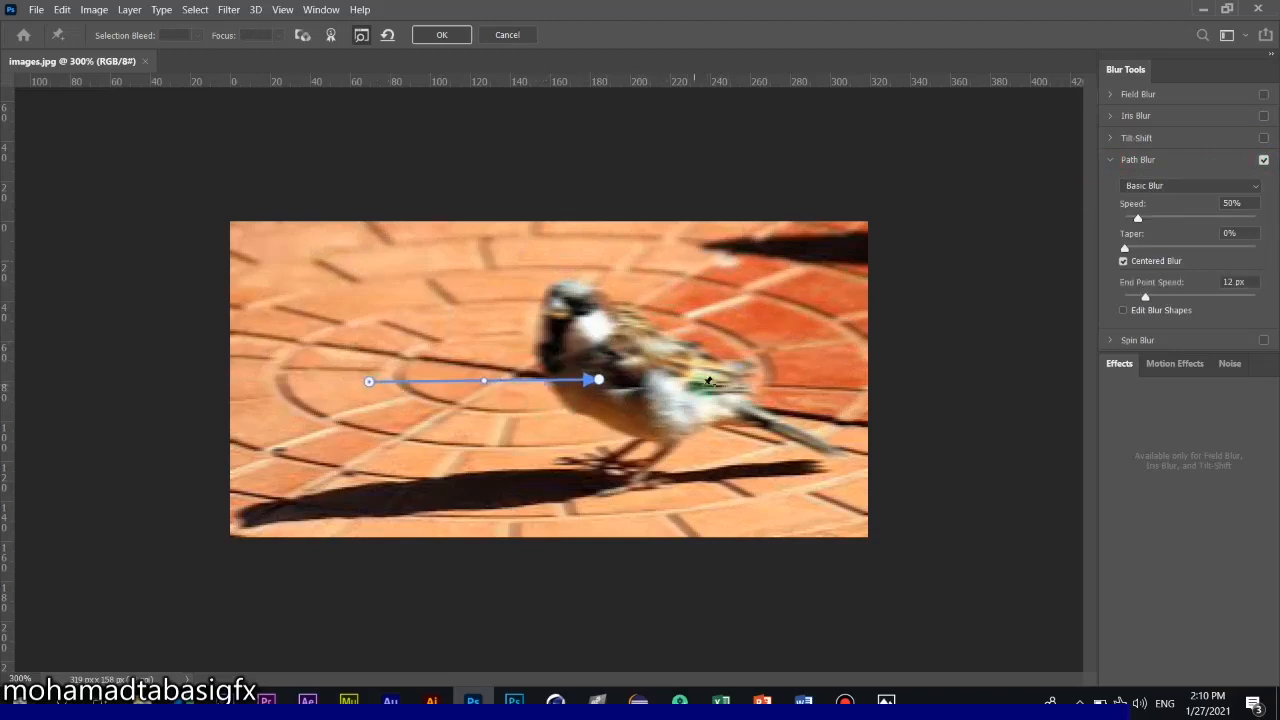
pyautogui.moveTo(598, 381); pyautogui.dragTo(818, 369)
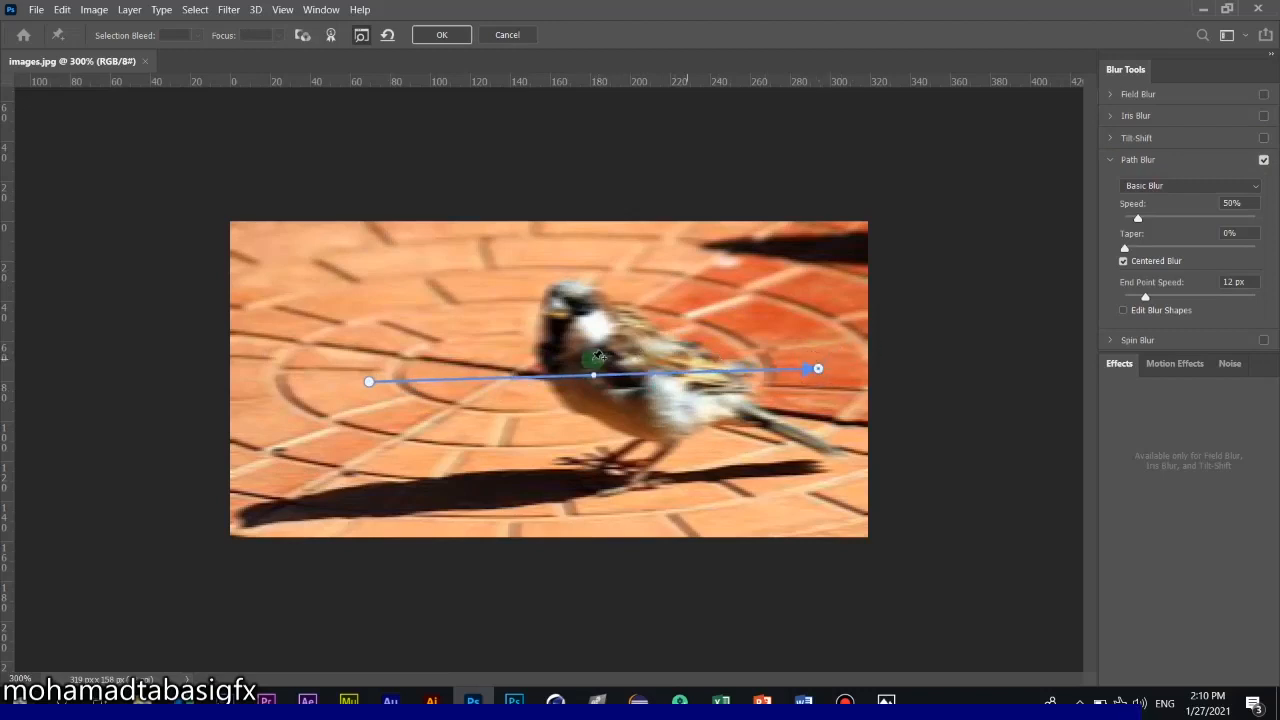
# Replace Path Blur with Spin Blur and raise the blur angle of the circle over the sparrow's chest to 27°.
pyautogui.click(1108, 162)
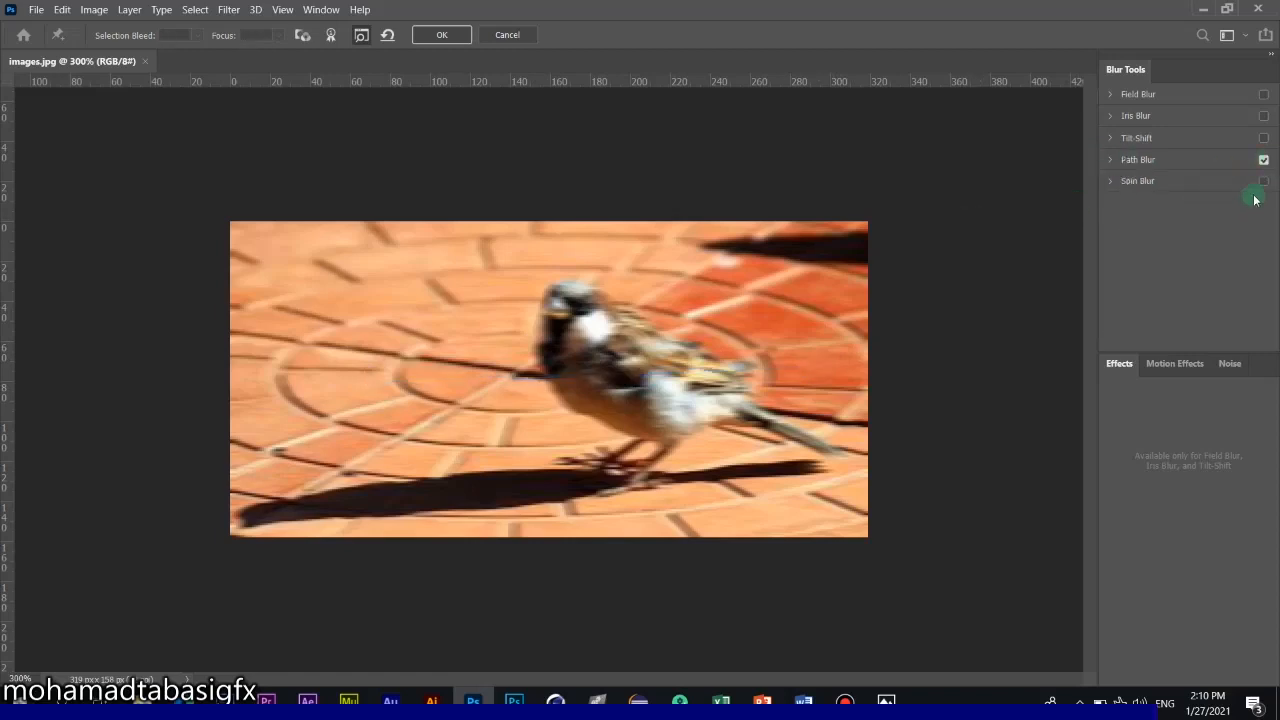
pyautogui.click(1264, 160)
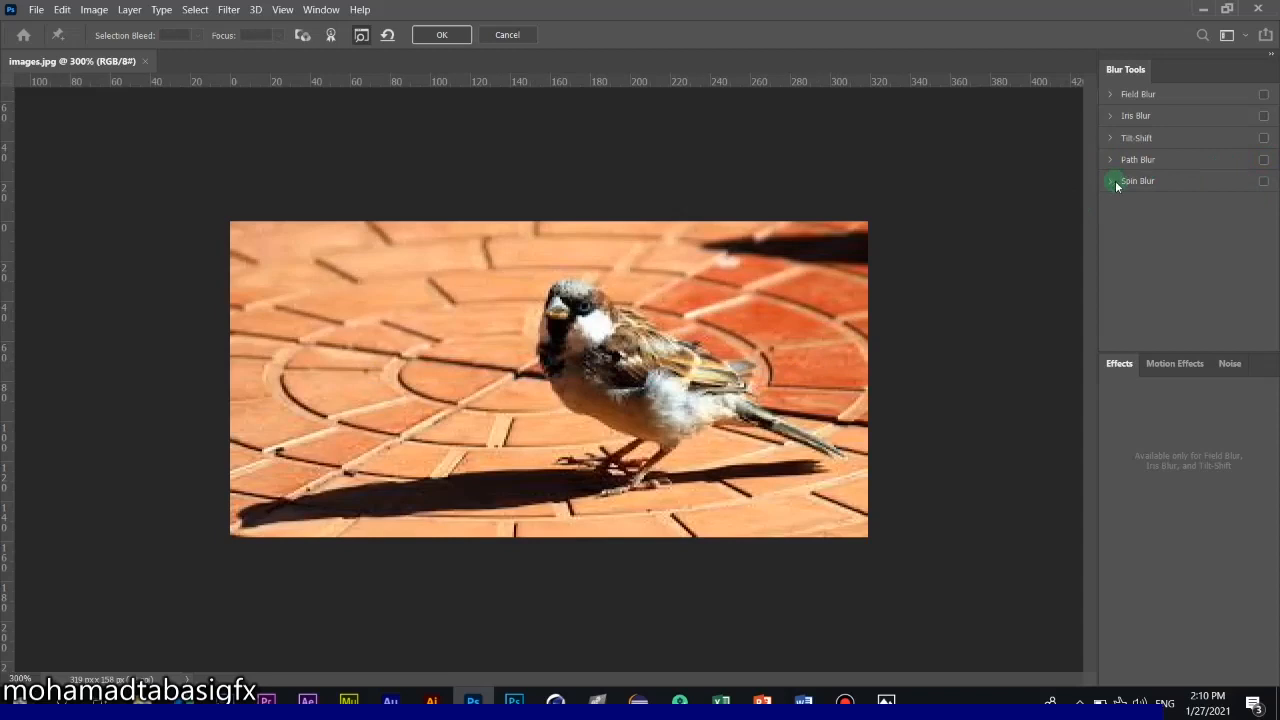
pyautogui.click(1263, 181)
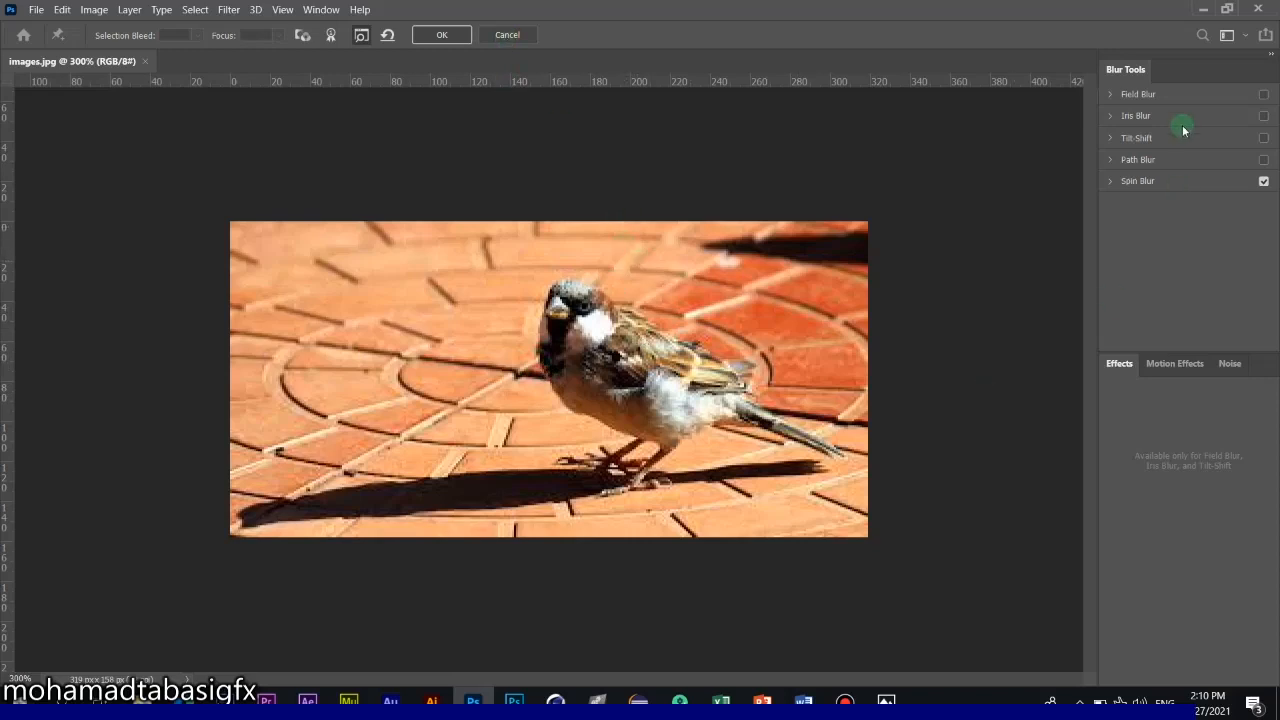
pyautogui.click(1263, 181)
pyautogui.click(1109, 183)
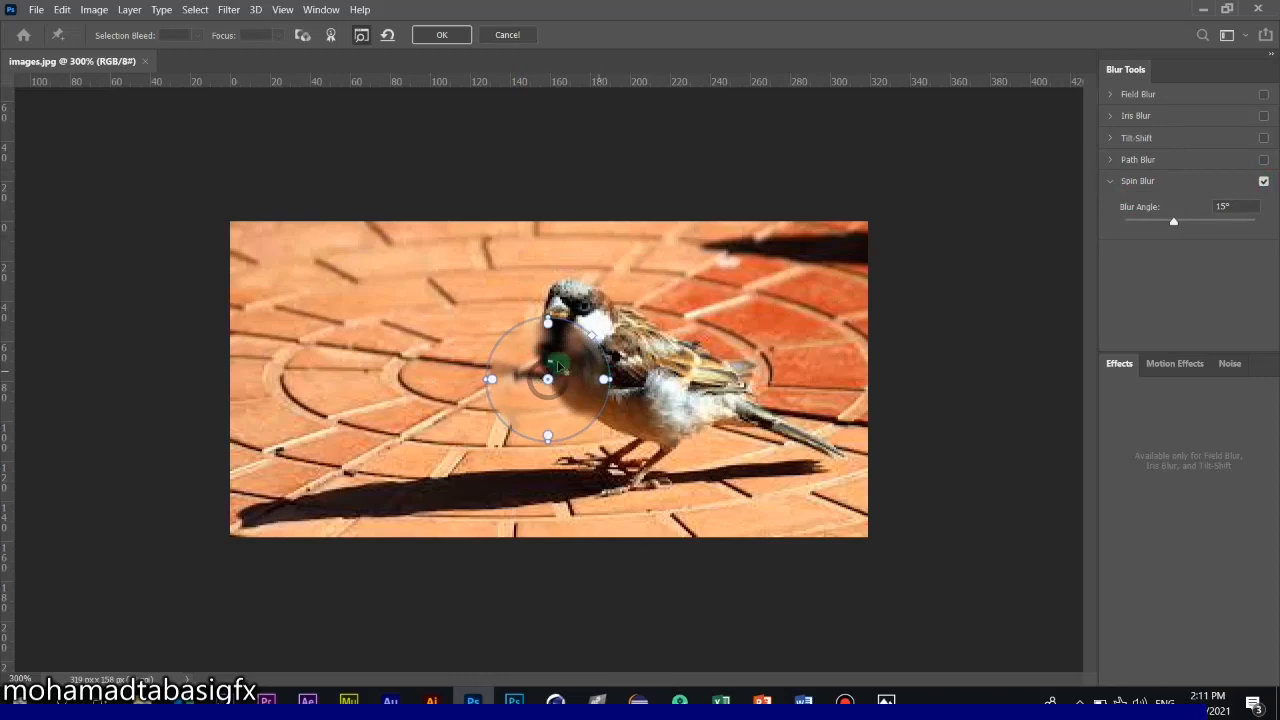
pyautogui.moveTo(554, 363); pyautogui.dragTo(595, 332)
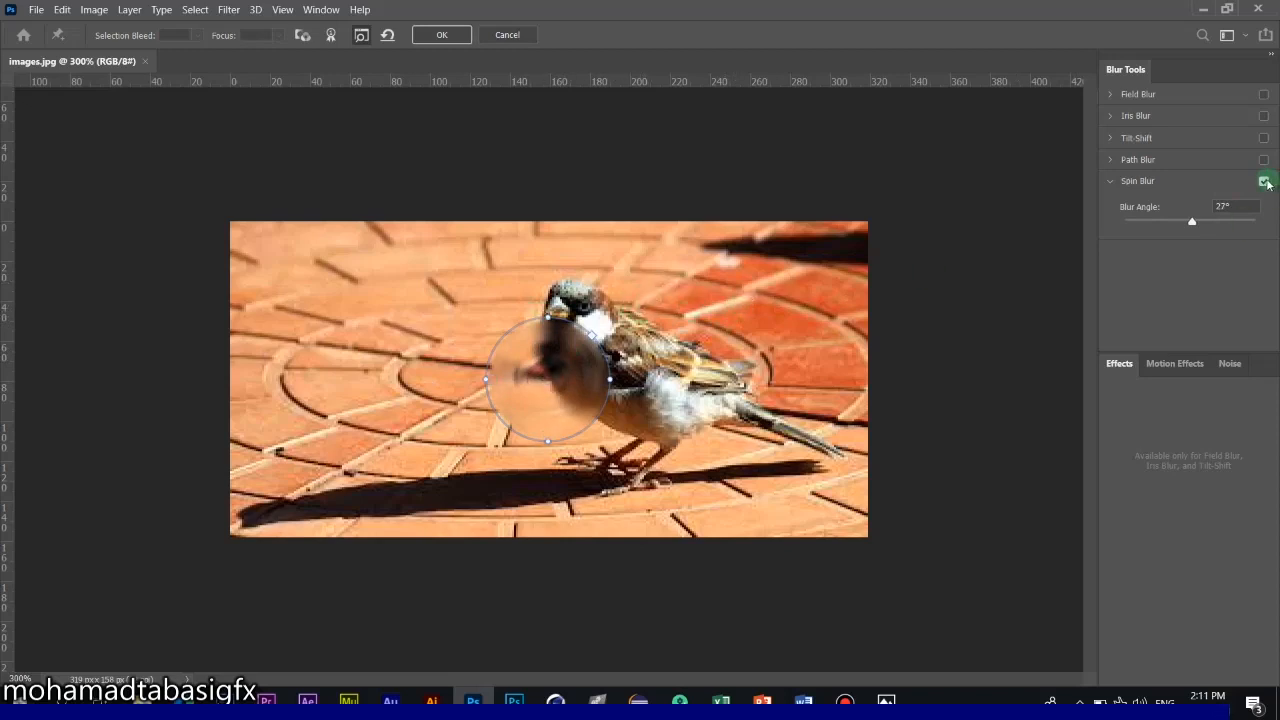
# Turn off Spin Blur, re-enable Iris Blur and increase its blur to 5 px.
pyautogui.click(1265, 181)
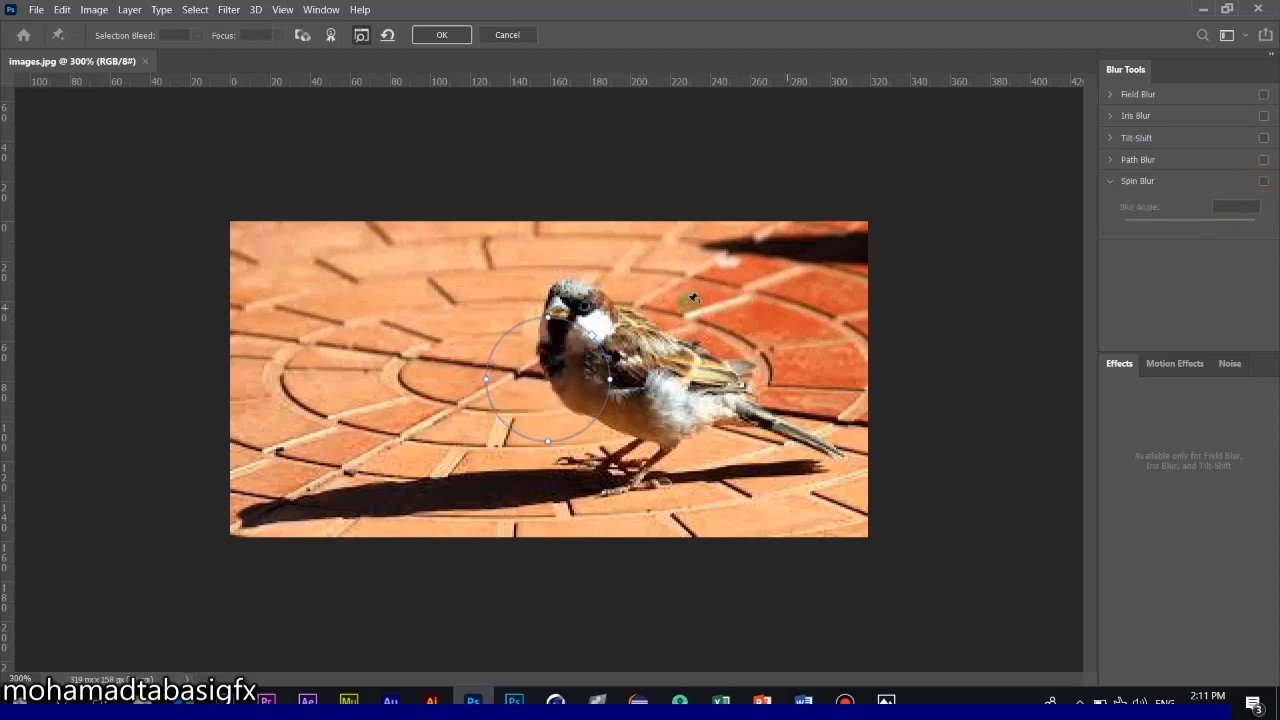
pyautogui.click(1264, 116)
pyautogui.click(1117, 116)
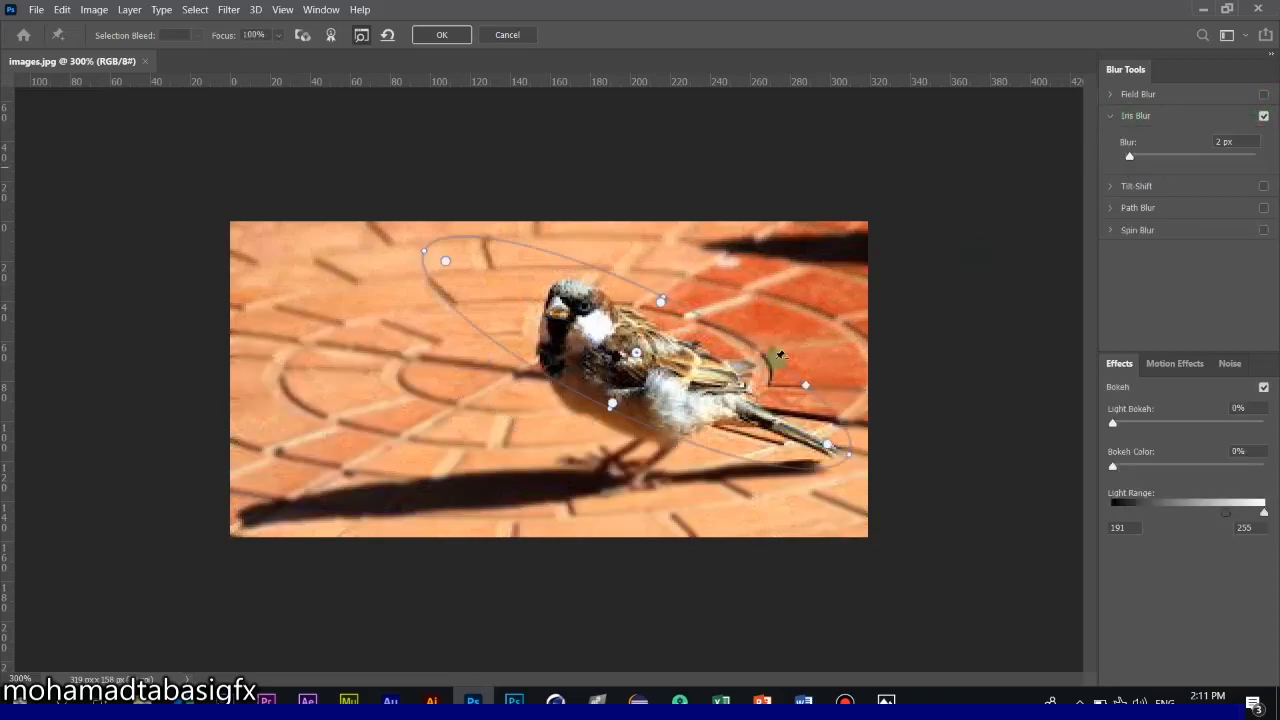
pyautogui.moveTo(648, 342); pyautogui.dragTo(655, 342)
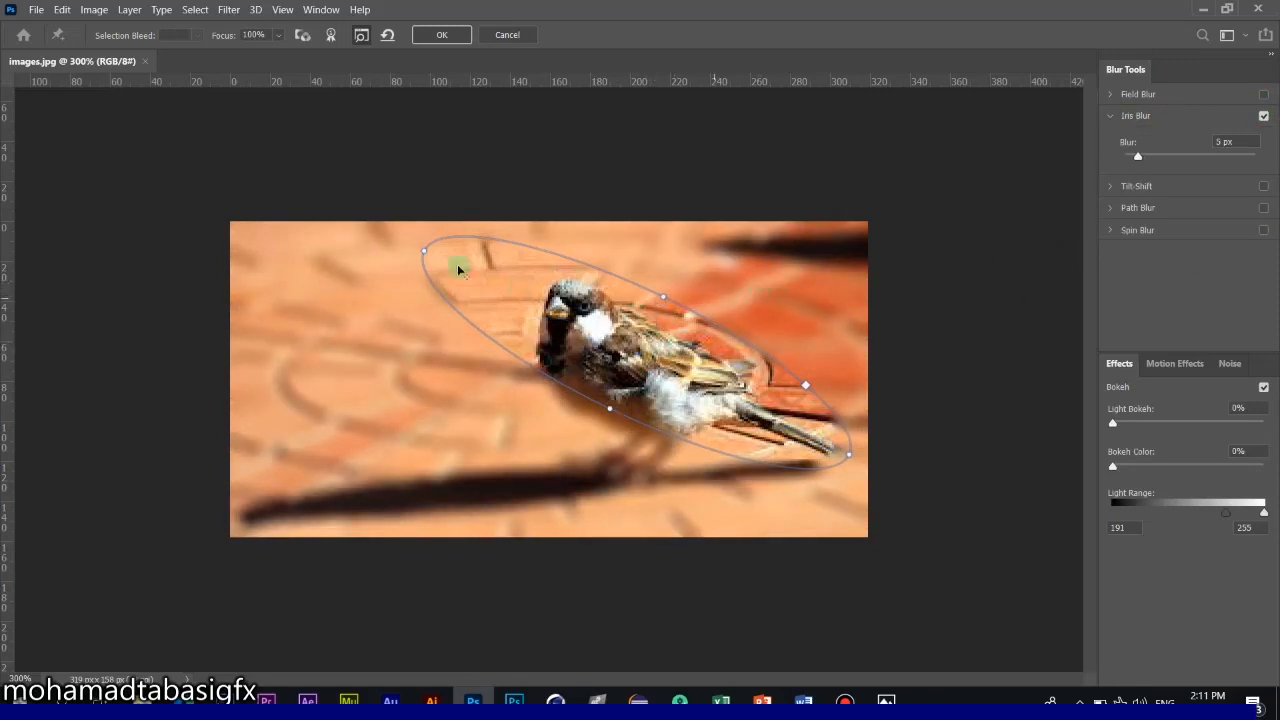
# Tighten the iris sharp zone and ellipse, and reposition them to enclose the sparrow from head to tail tip.
pyautogui.moveTo(449, 264); pyautogui.dragTo(481, 281)
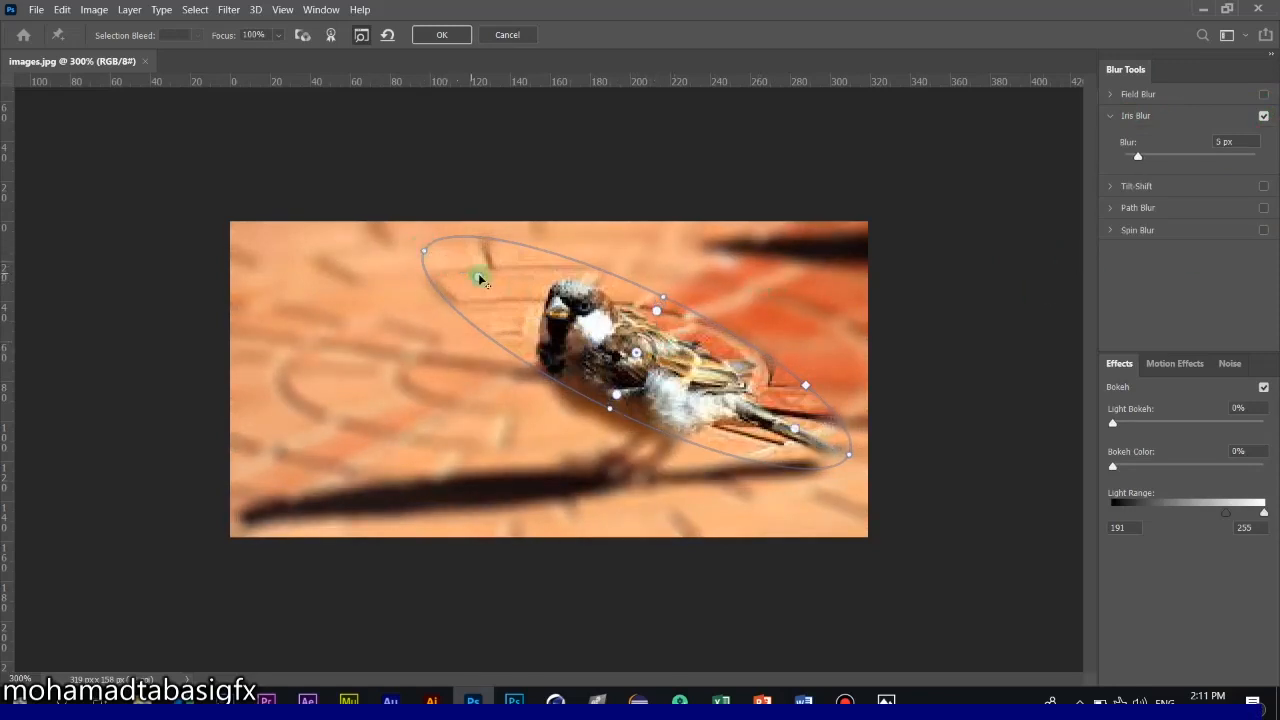
pyautogui.moveTo(425, 250); pyautogui.dragTo(441, 261)
pyautogui.moveTo(613, 325); pyautogui.dragTo(649, 351)
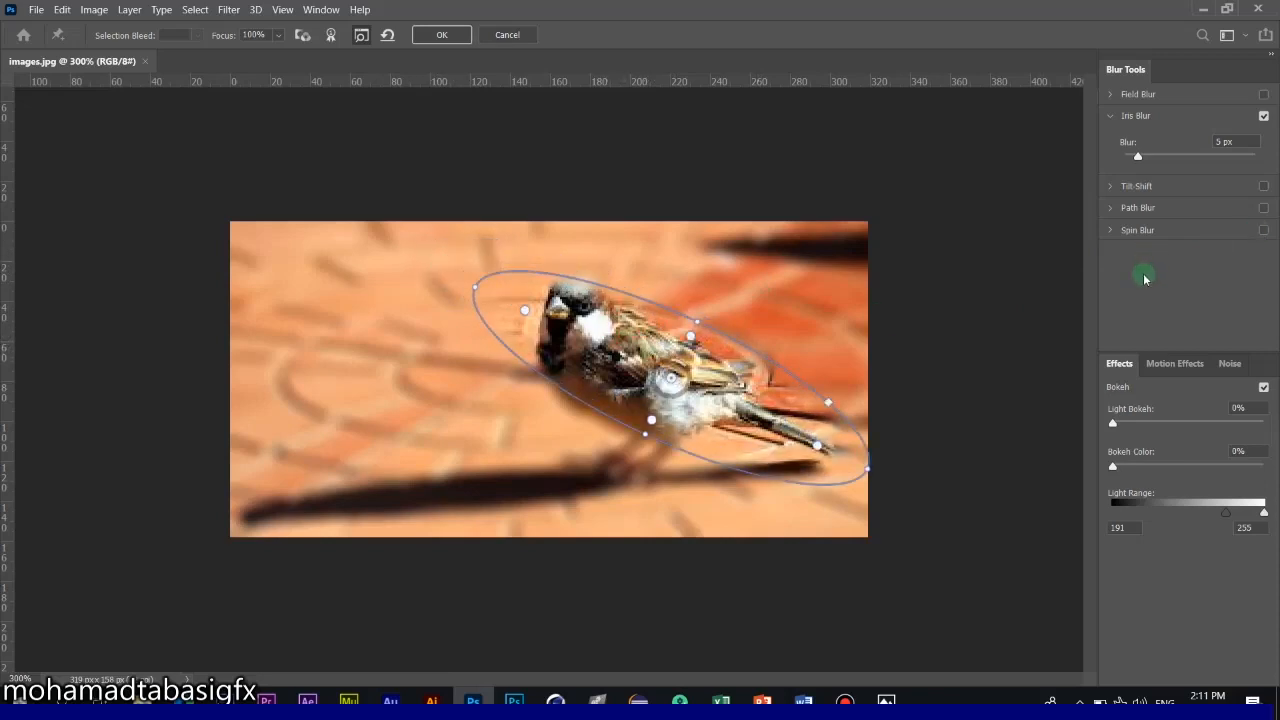